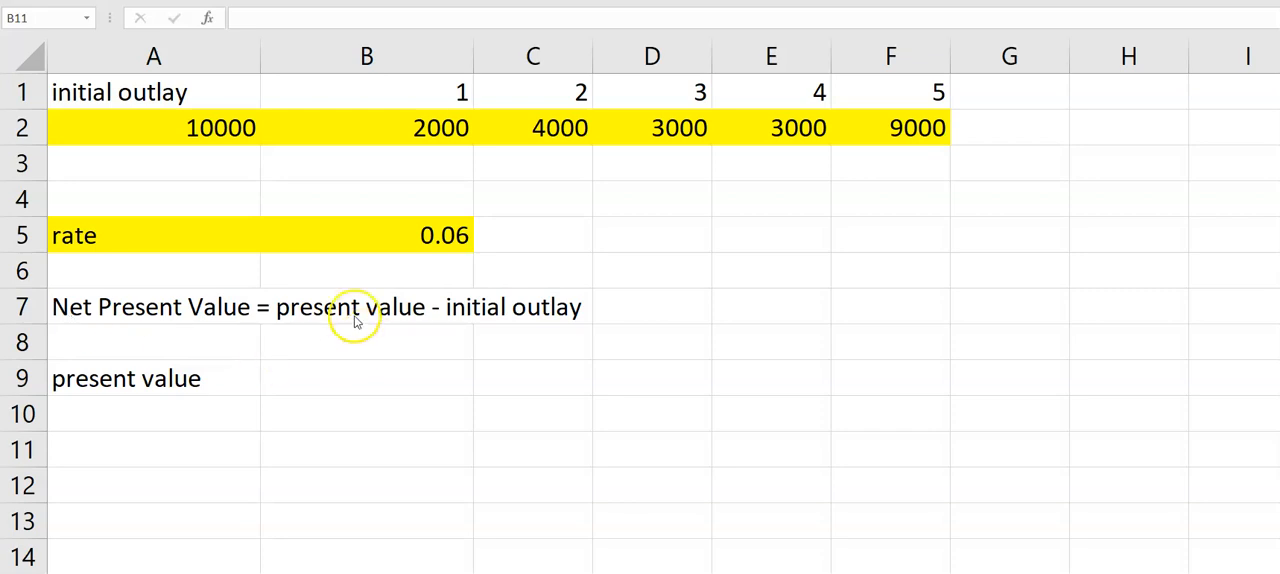
- Calculate the present value in B9 with the formula =NPV(rate, B2:F2), using the rate in B5 and the five yearly cash flows
{"action": "left_click", "coordinate": [327, 381]}
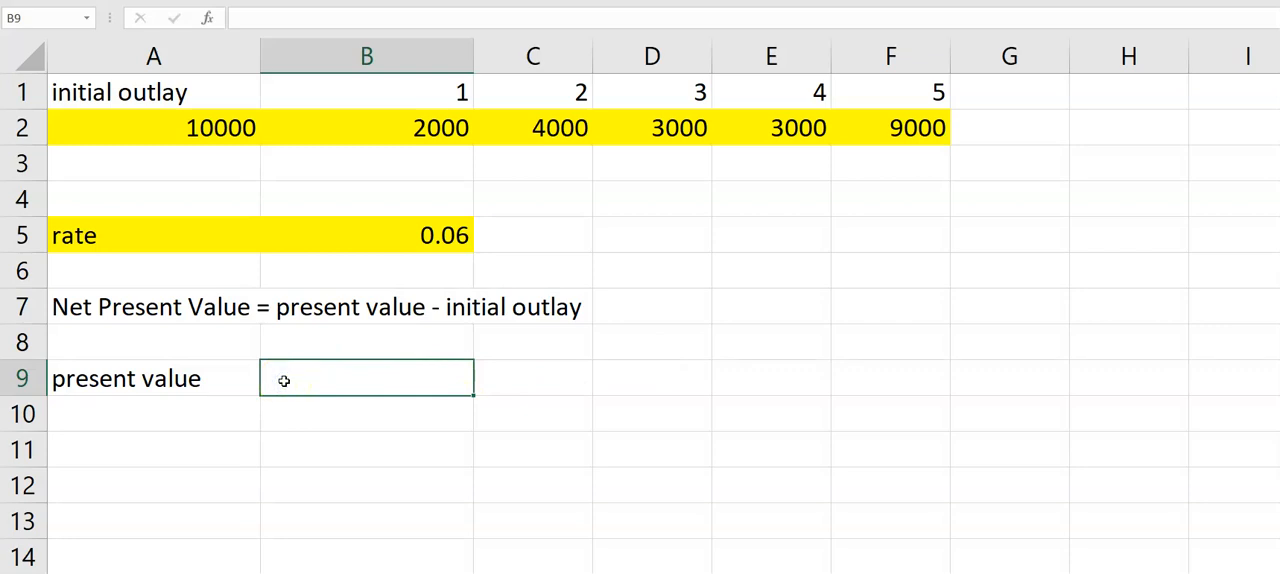
{"action": "type", "text": "=NPV"}
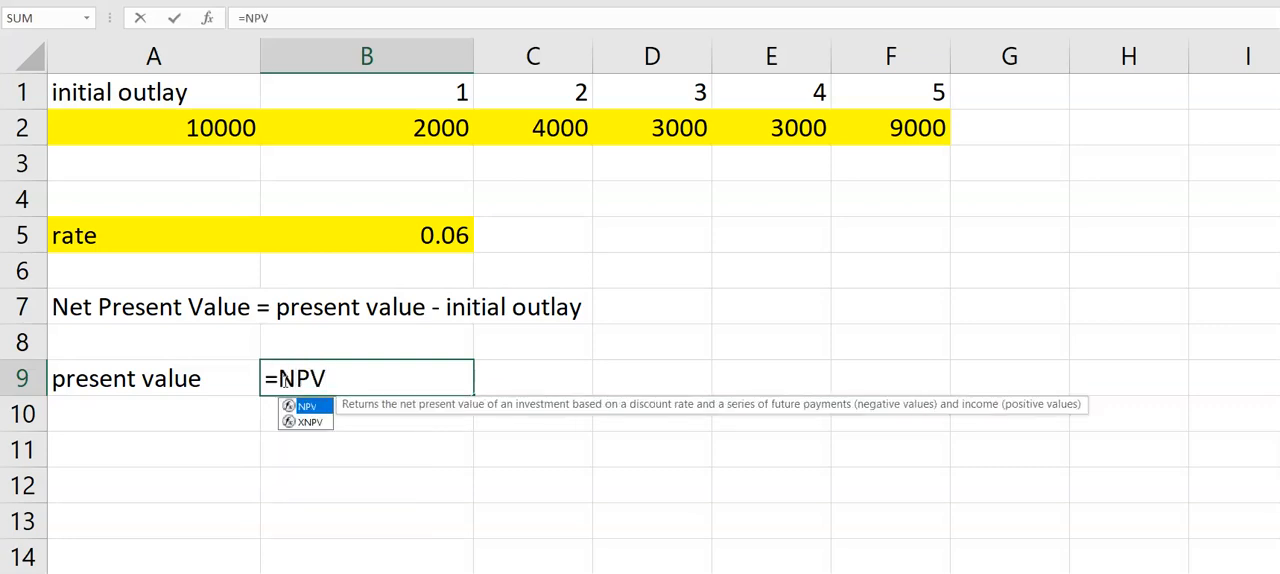
{"action": "type", "text": "("}
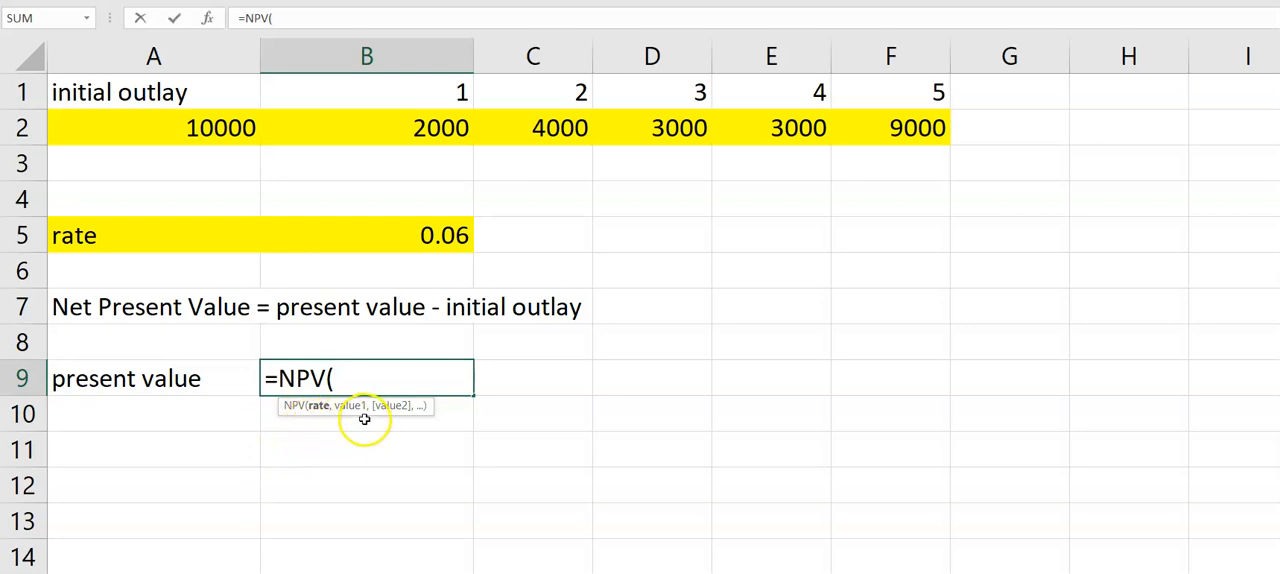
{"action": "left_click", "coordinate": [424, 236]}
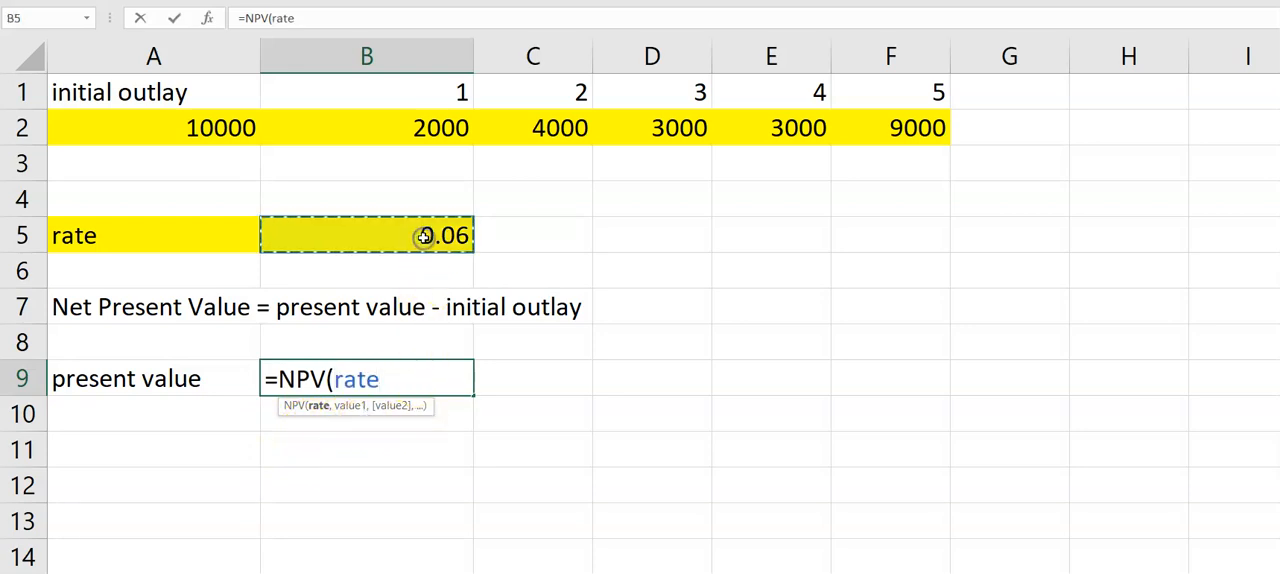
{"action": "type", "text": ","}
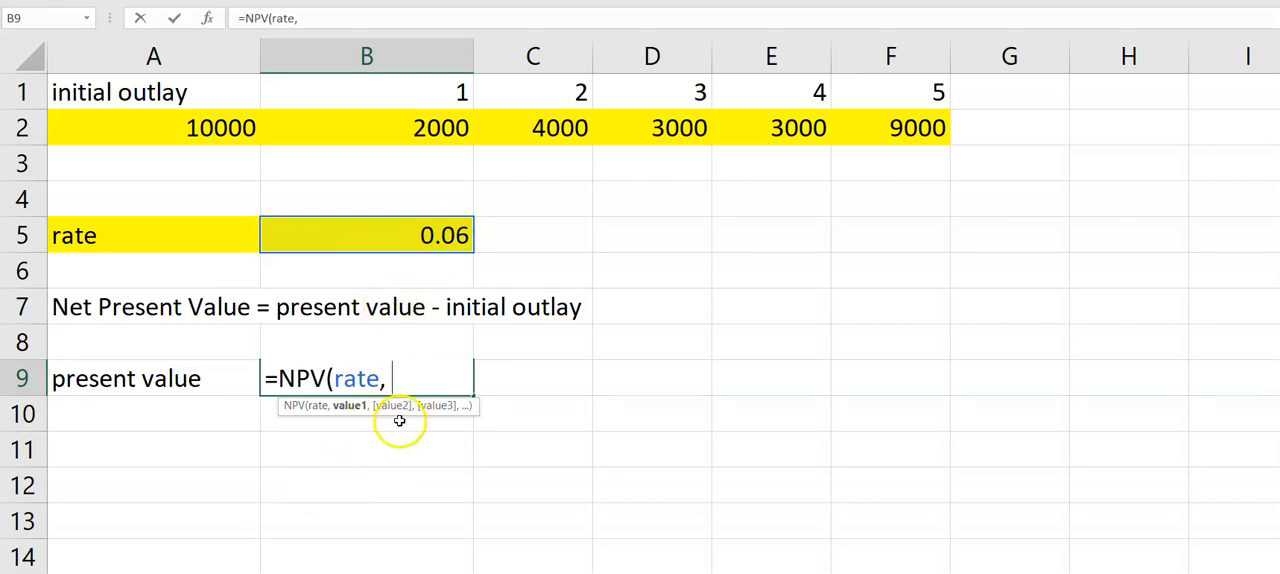
{"action": "left_click", "coordinate": [410, 128]}
{"action": "left_click_drag", "start_coordinate": [410, 128], "coordinate": [855, 133]}
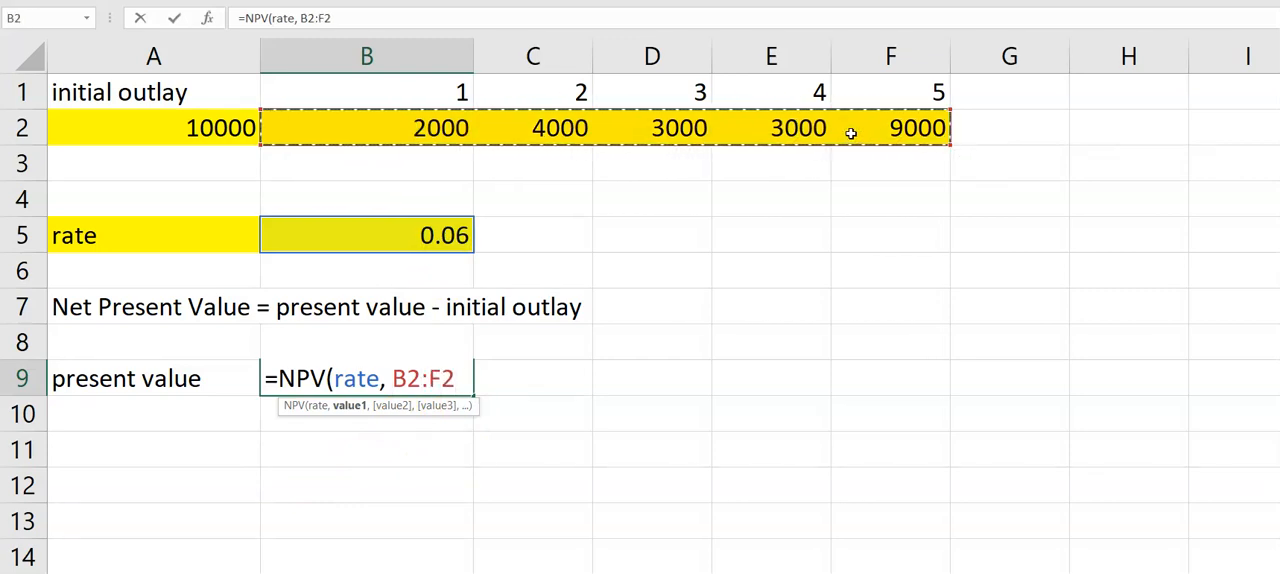
{"action": "type", "text": ")"}
{"action": "left_click", "coordinate": [777, 258]}
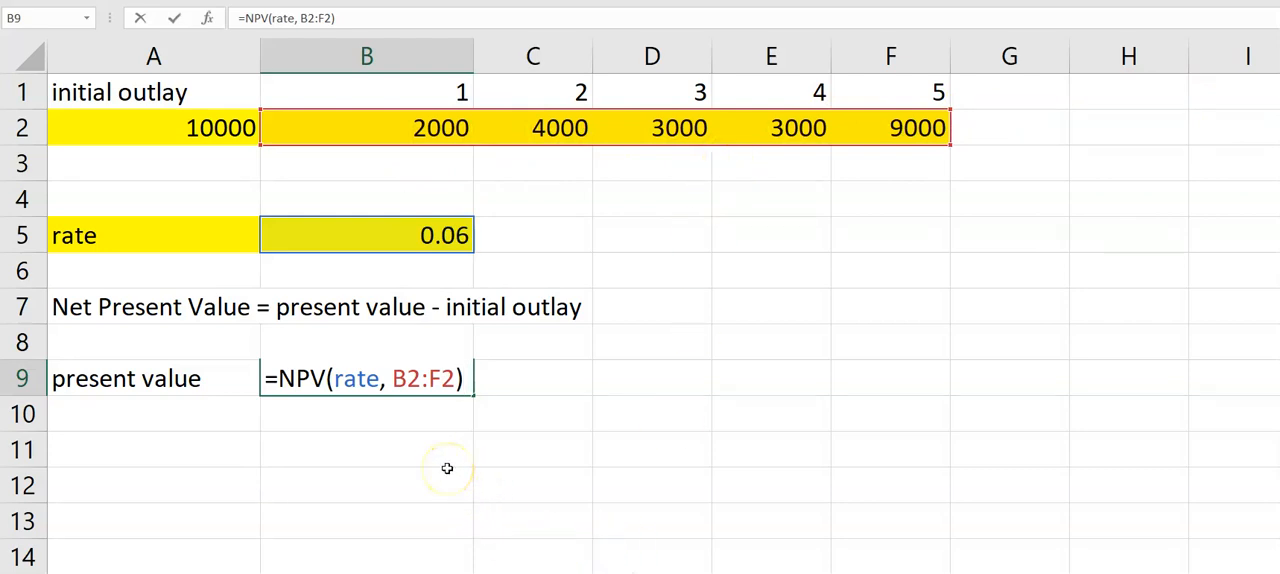
{"action": "type", "text": "-"}
{"action": "key", "text": "BackSpace"}
{"action": "key", "text": "BackSpace"}
{"action": "key", "text": "BackSpace"}
{"action": "key", "text": "Return"}
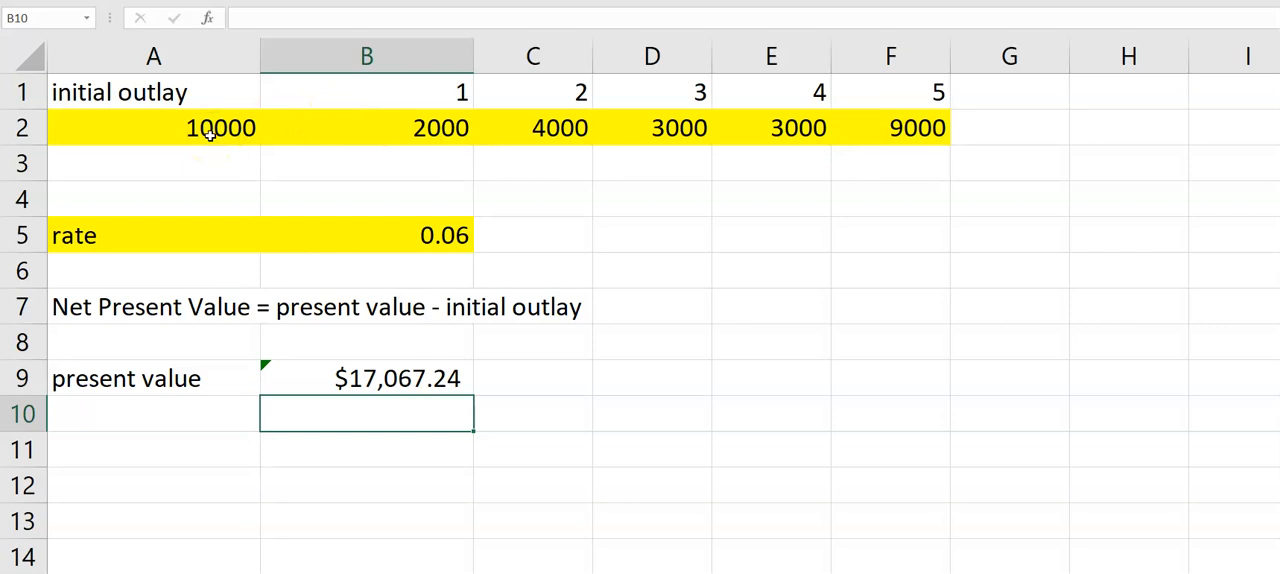
- Enter the label "Net Present Value" in A10
{"action": "left_click", "coordinate": [115, 411]}
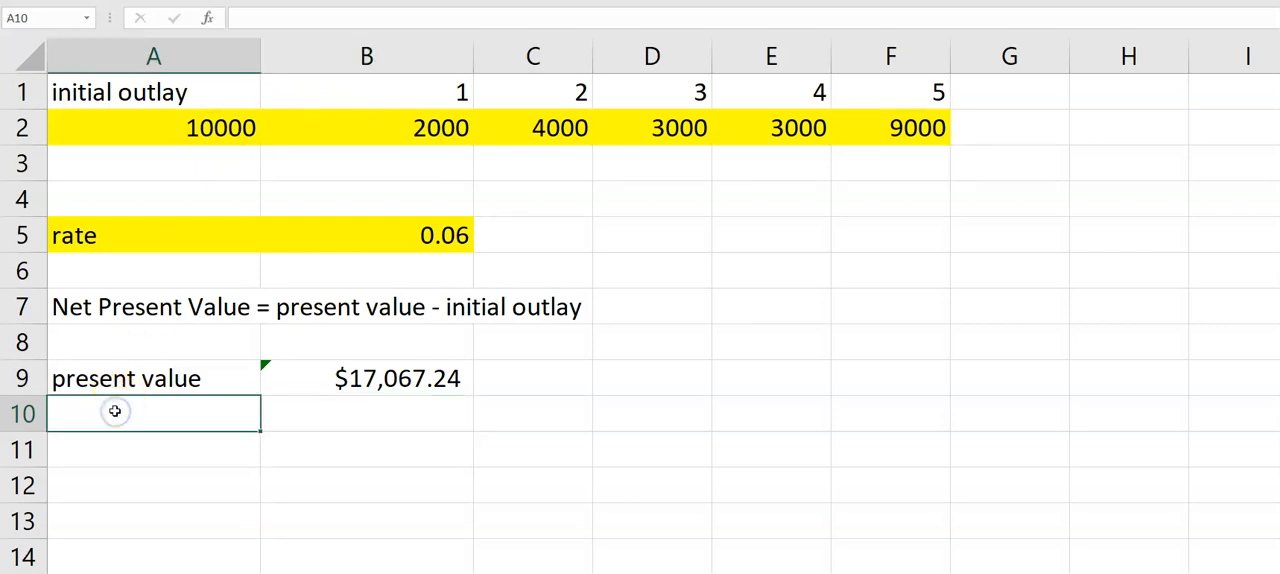
{"action": "type", "text": "Net "}
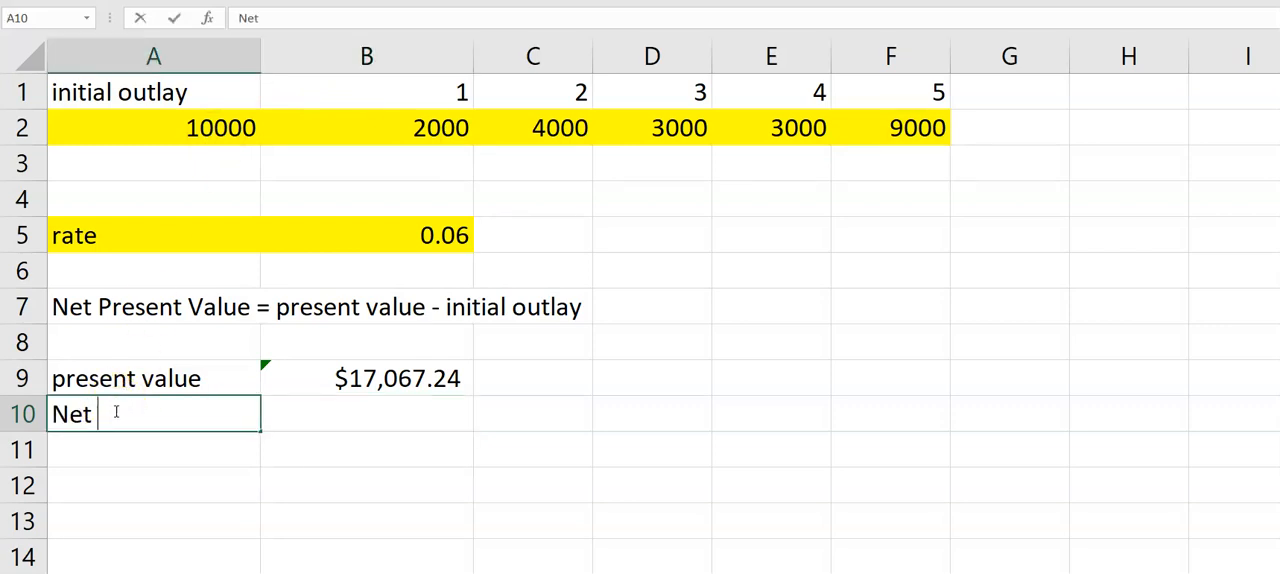
{"action": "type", "text": "Present Value"}
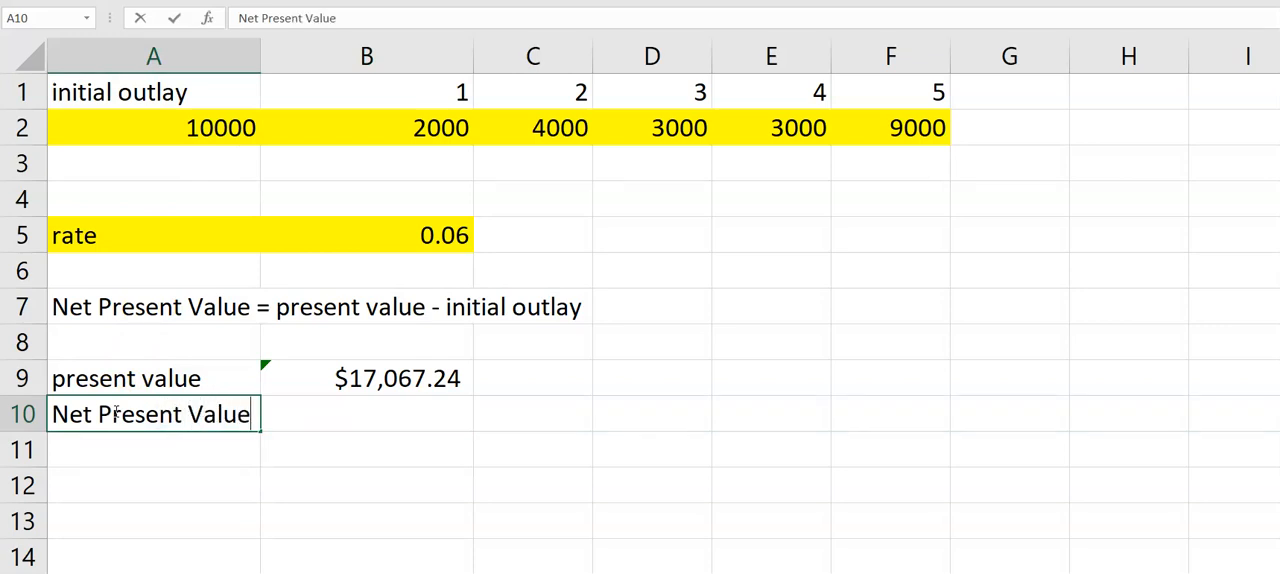
{"action": "key", "text": "Tab"}
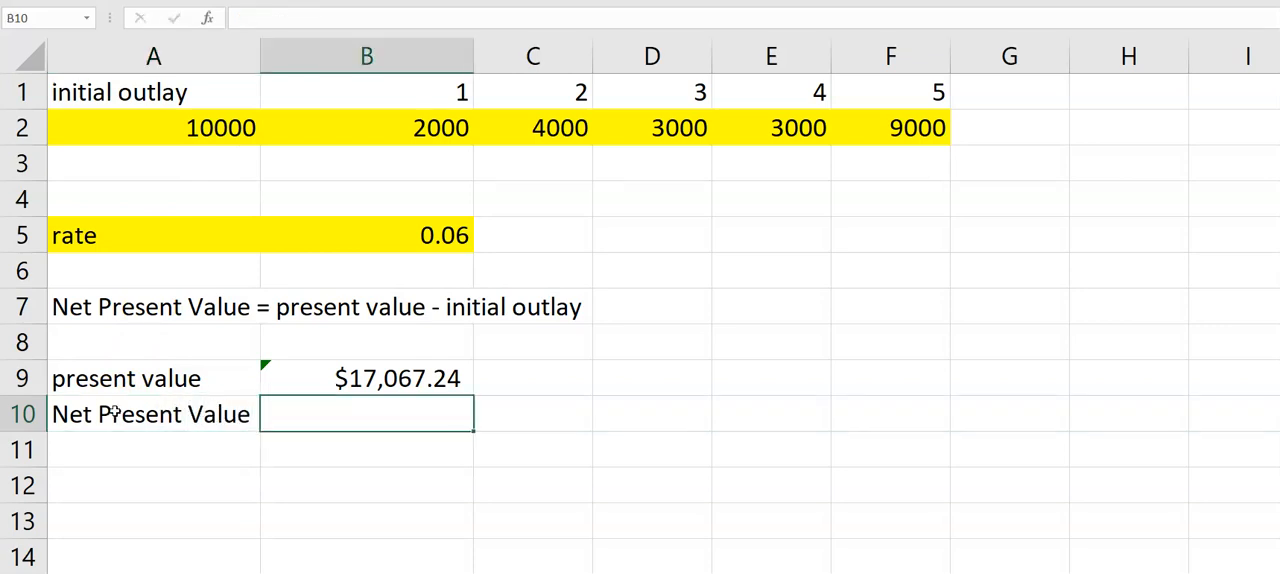
- Calculate the net present value in B10 with the formula =NPV(rate, B2:F2) - initialOutlay, referencing B5, the cash flows and A2
{"action": "type", "text": "=NPV("}
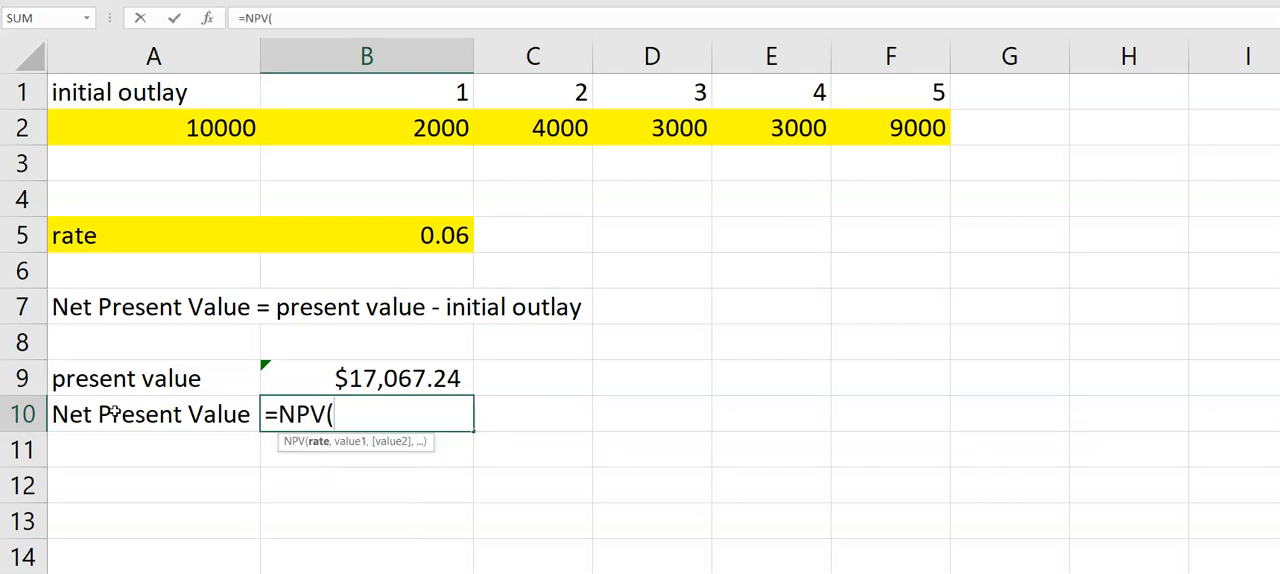
{"action": "key", "text": "Up"}
{"action": "key", "text": "Up"}
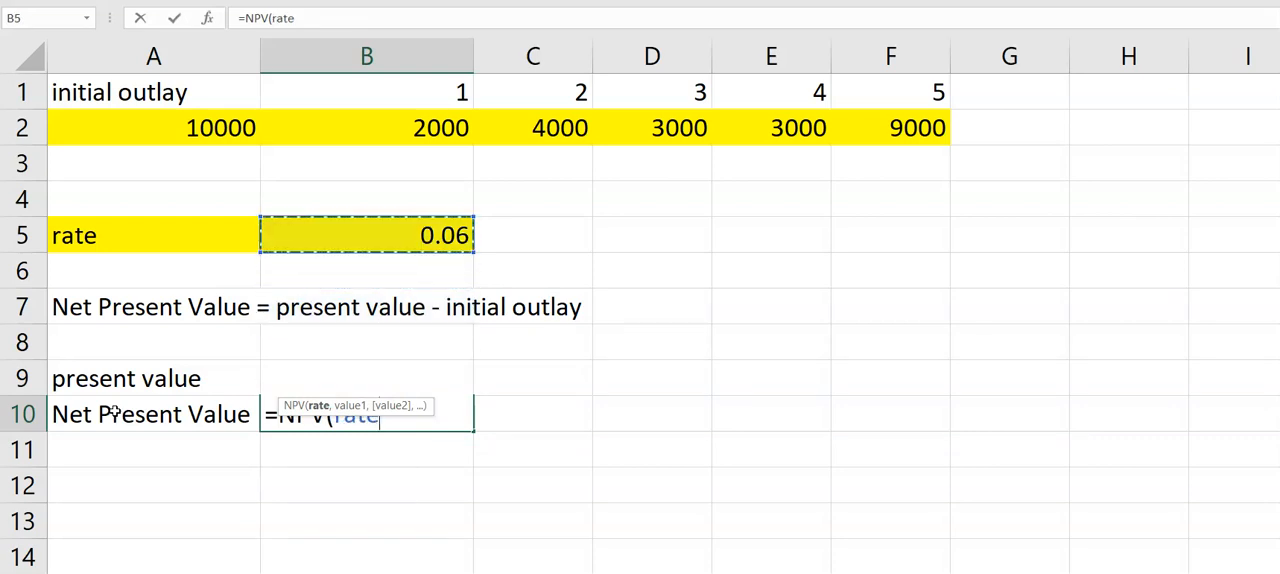
{"action": "type", "text": ","}
{"action": "key", "text": "Up"}
{"action": "key", "text": "Up"}
{"action": "key", "text": "Up"}
{"action": "key", "text": "Up"}
{"action": "key", "text": "Up"}
{"action": "key", "text": "Up"}
{"action": "key", "text": "Up"}
{"action": "key", "text": "Up"}
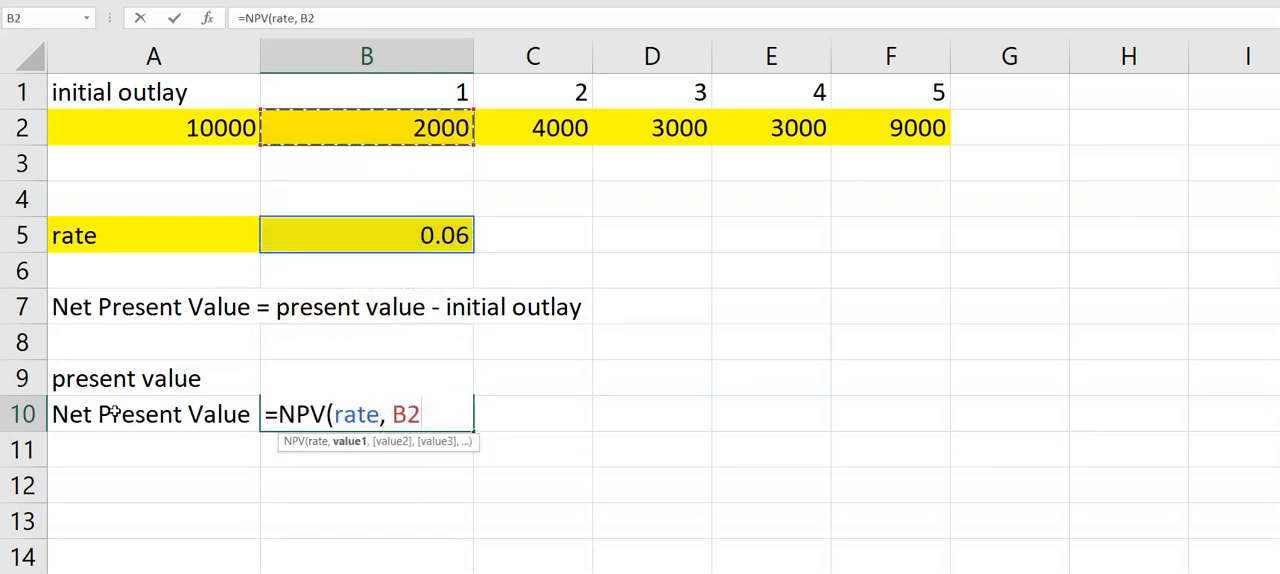
{"action": "key", "text": "ctrl+shift+Right"}
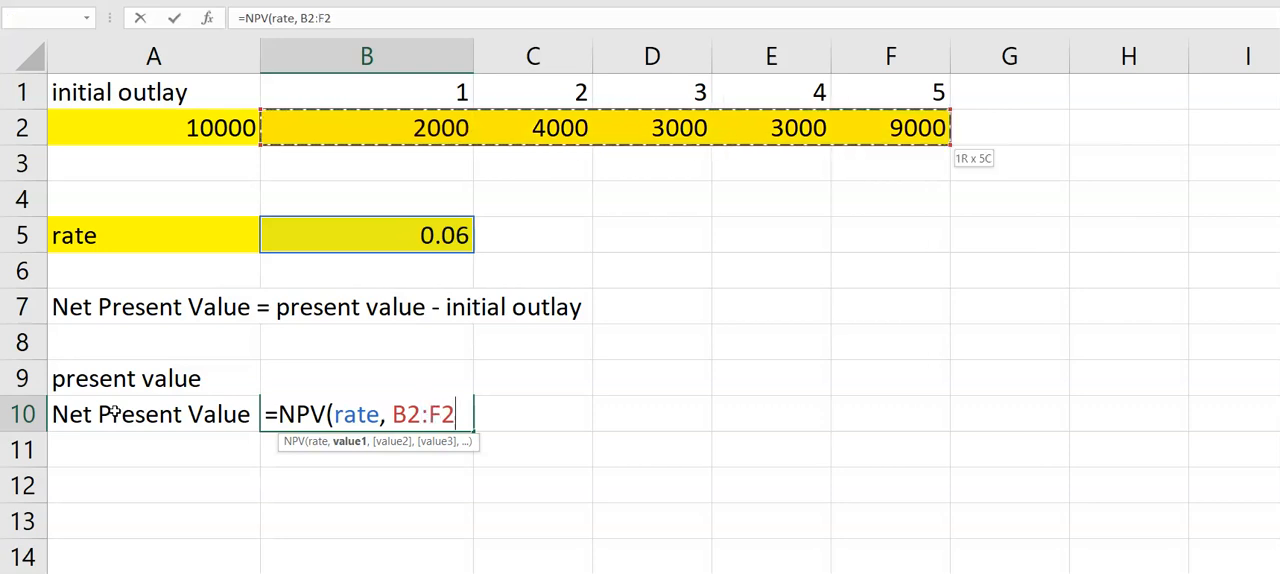
{"action": "type", "text": ")"}
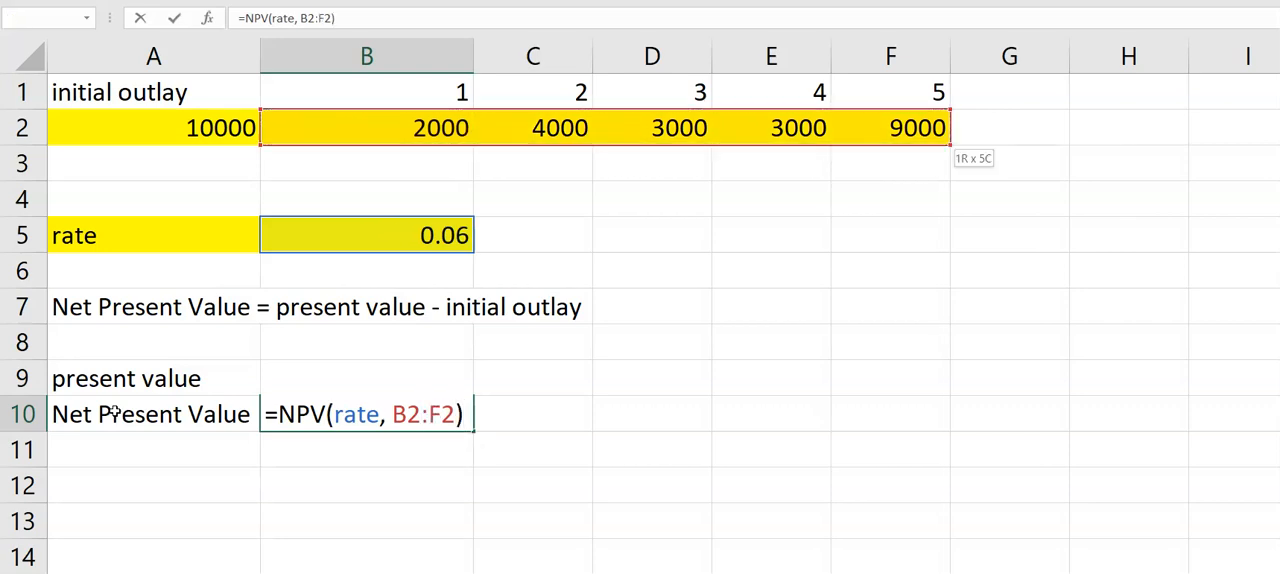
{"action": "type", "text": " -"}
{"action": "key", "text": "Up"}
{"action": "key", "text": "Up"}
{"action": "key", "text": "Up"}
{"action": "key", "text": "Up"}
{"action": "key", "text": "Up"}
{"action": "key", "text": "Up"}
{"action": "key", "text": "Up"}
{"action": "key", "text": "Up"}
{"action": "key", "text": "Up"}
{"action": "key", "text": "Left"}
{"action": "key", "text": "Down"}
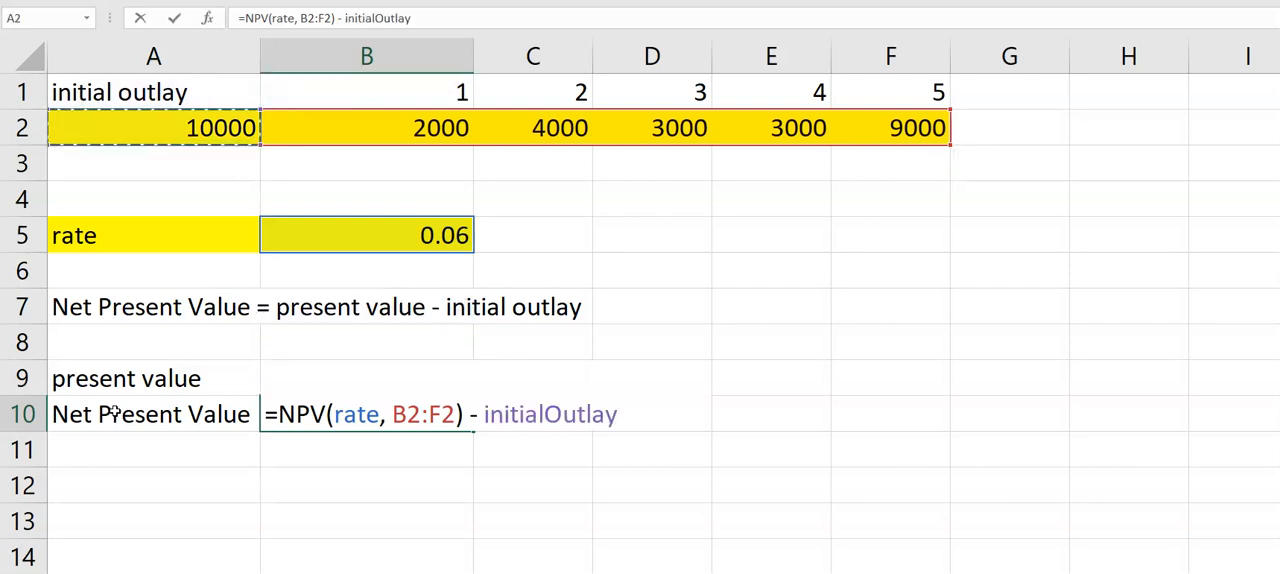
{"action": "key", "text": "Return"}
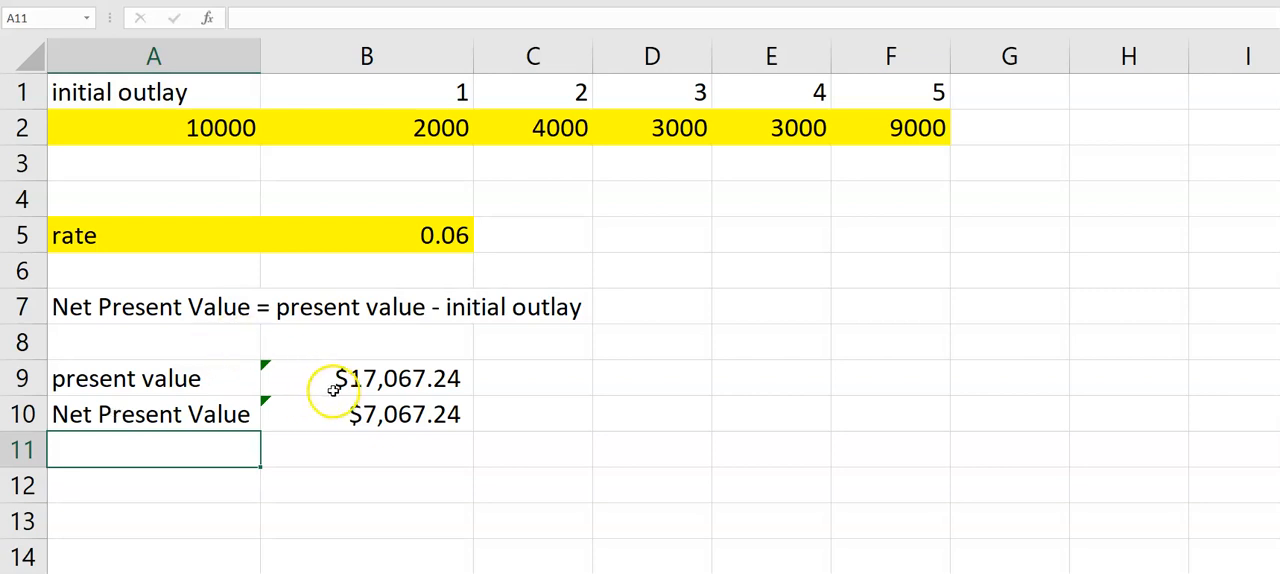
- Copy the present value and net present value formulas from B9:B10 into C9:C10
{"action": "left_click_drag", "start_coordinate": [362, 378], "coordinate": [363, 414]}
{"action": "key", "text": "ctrl+c"}
{"action": "left_click", "coordinate": [539, 385]}
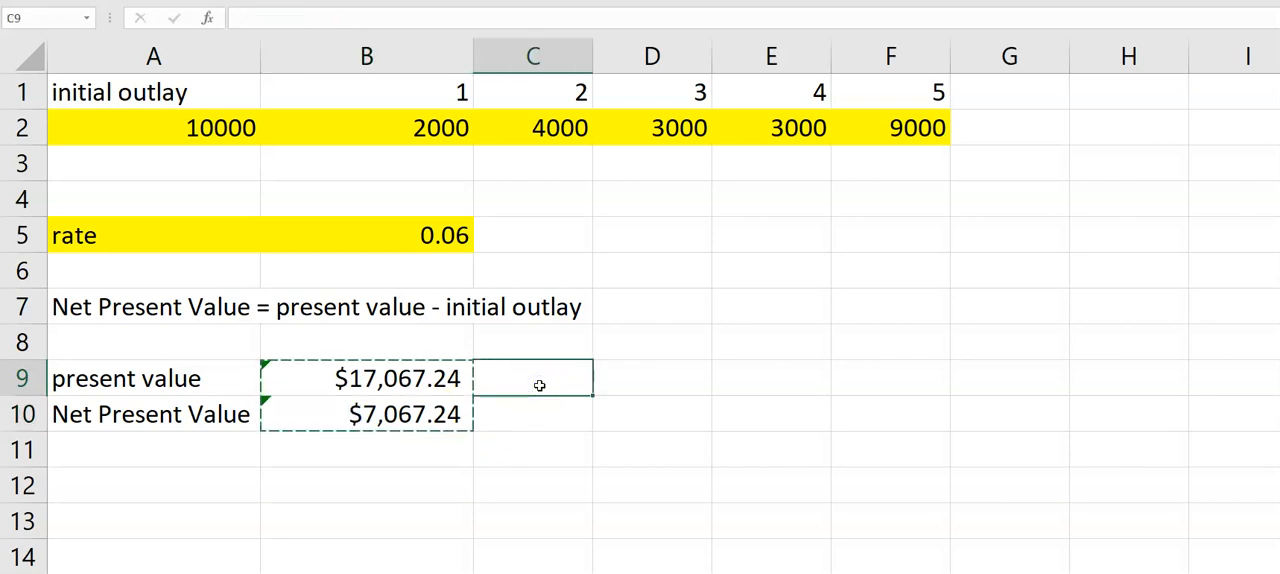
{"action": "key", "text": "ctrl+v"}
- Turn the copied formula in C9 into visible text by putting an apostrophe before it
{"action": "left_click", "coordinate": [232, 20]}
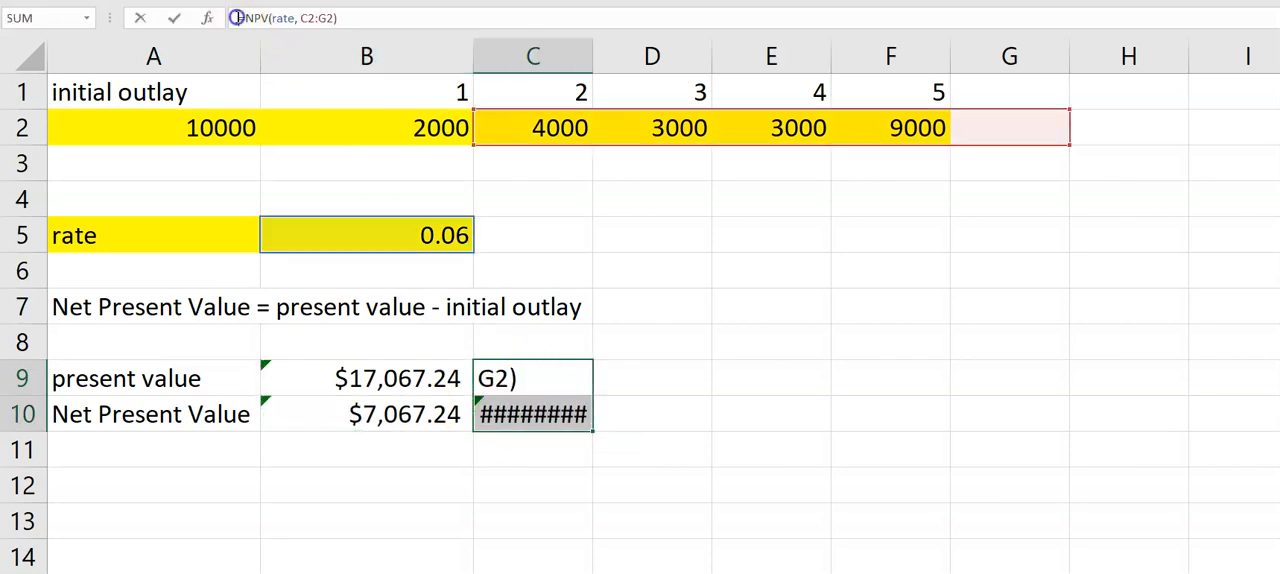
{"action": "left_click", "coordinate": [243, 18]}
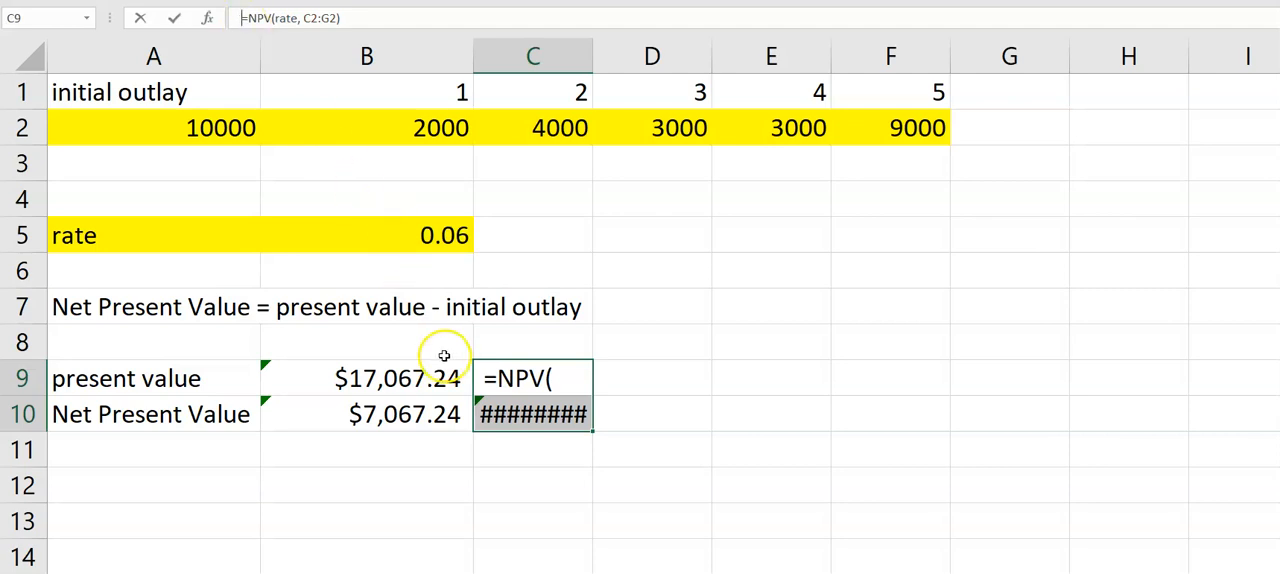
{"action": "key", "text": "Return"}
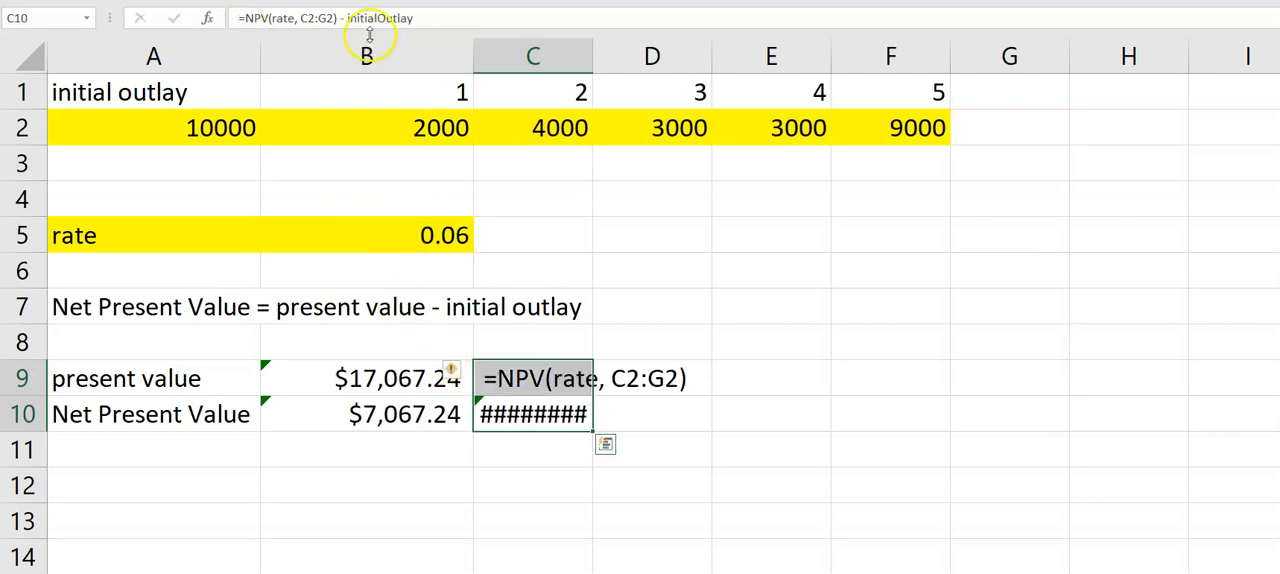
- Correct the cash flow range in the C10 formula to B2:F2
{"action": "left_click", "coordinate": [303, 14]}
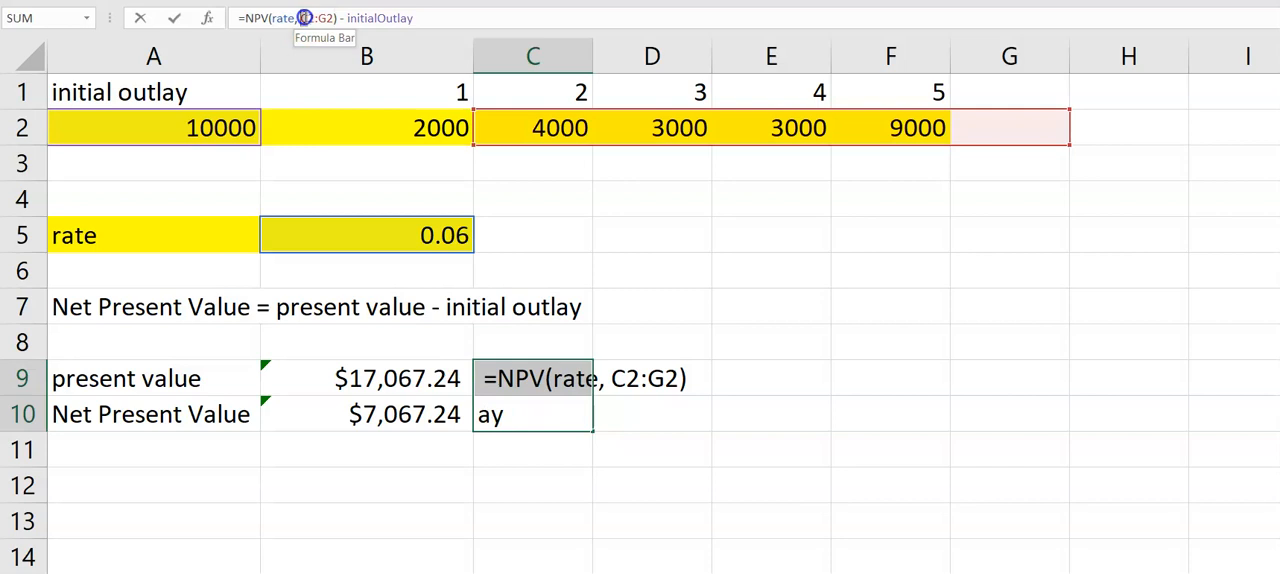
{"action": "key", "text": "Delete"}
{"action": "type", "text": "B"}
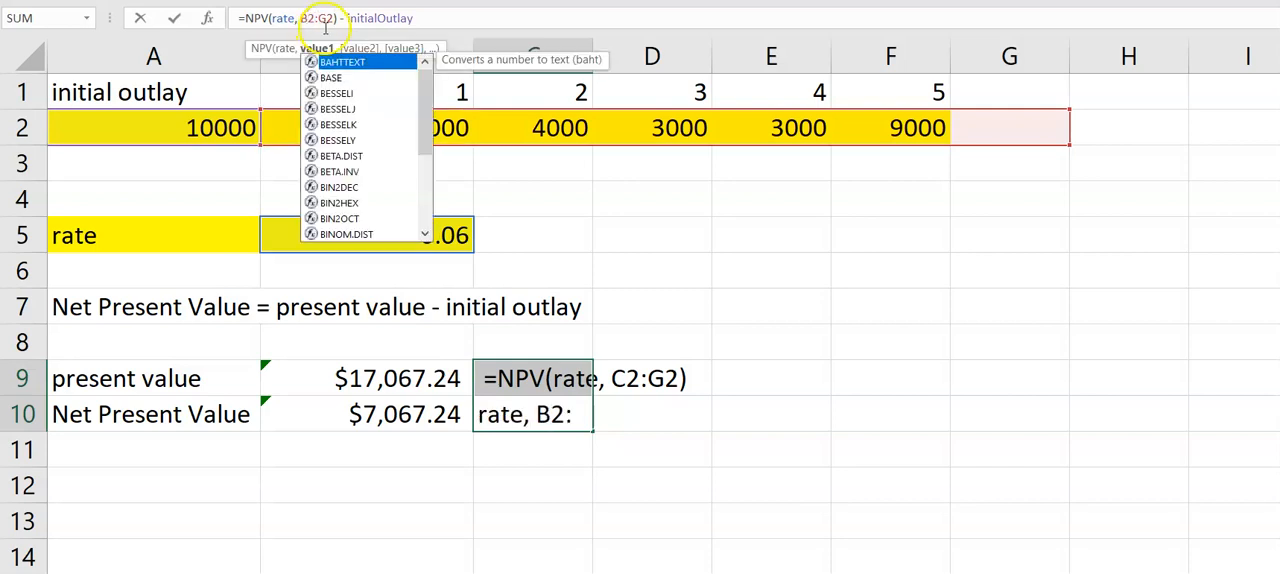
{"action": "left_click", "coordinate": [329, 14]}
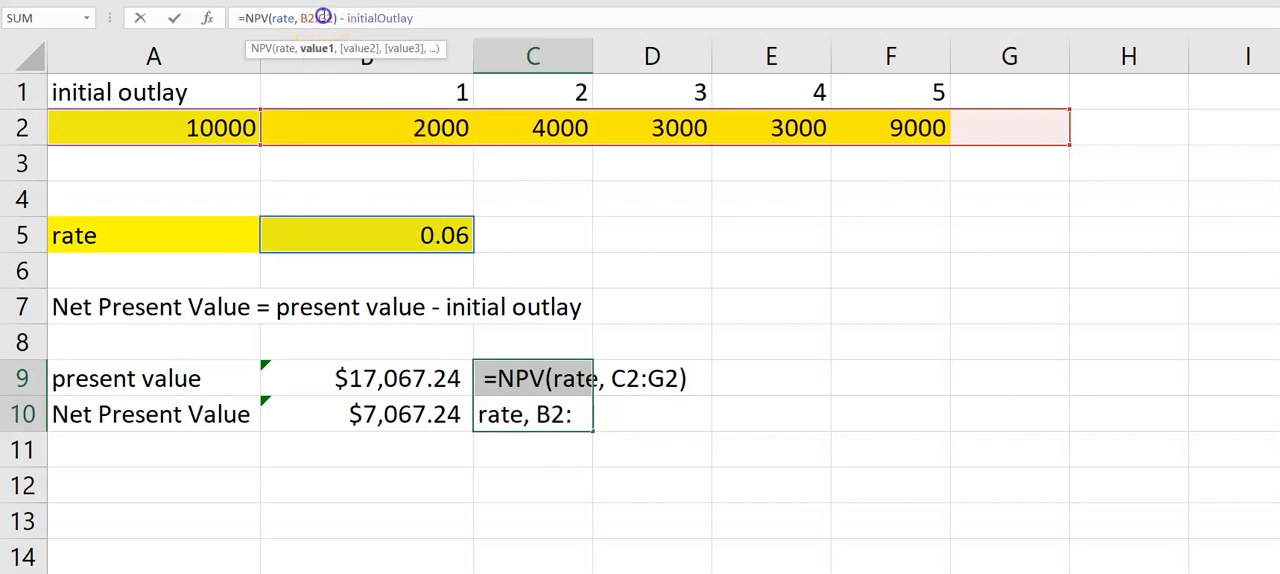
{"action": "key", "text": "Delete"}
{"action": "type", "text": "F"}
{"action": "key", "text": "Return"}
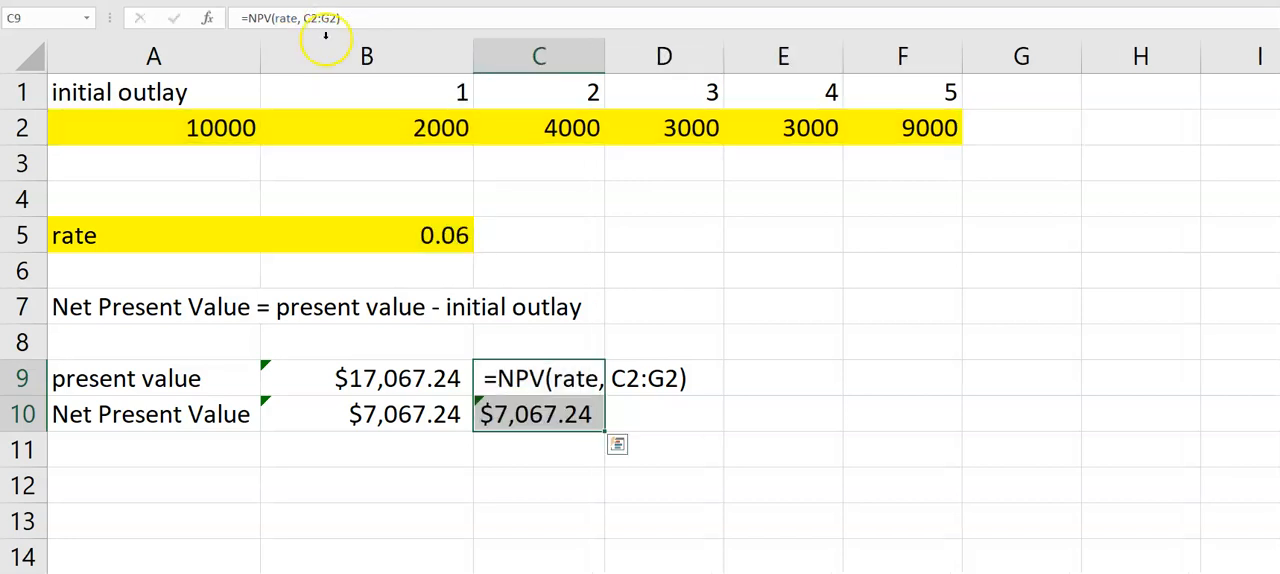
- Turn the C10 formula into visible text by putting an apostrophe before it
{"action": "left_click", "coordinate": [495, 418]}
{"action": "left_click", "coordinate": [239, 10]}
{"action": "type", "text": "'"}
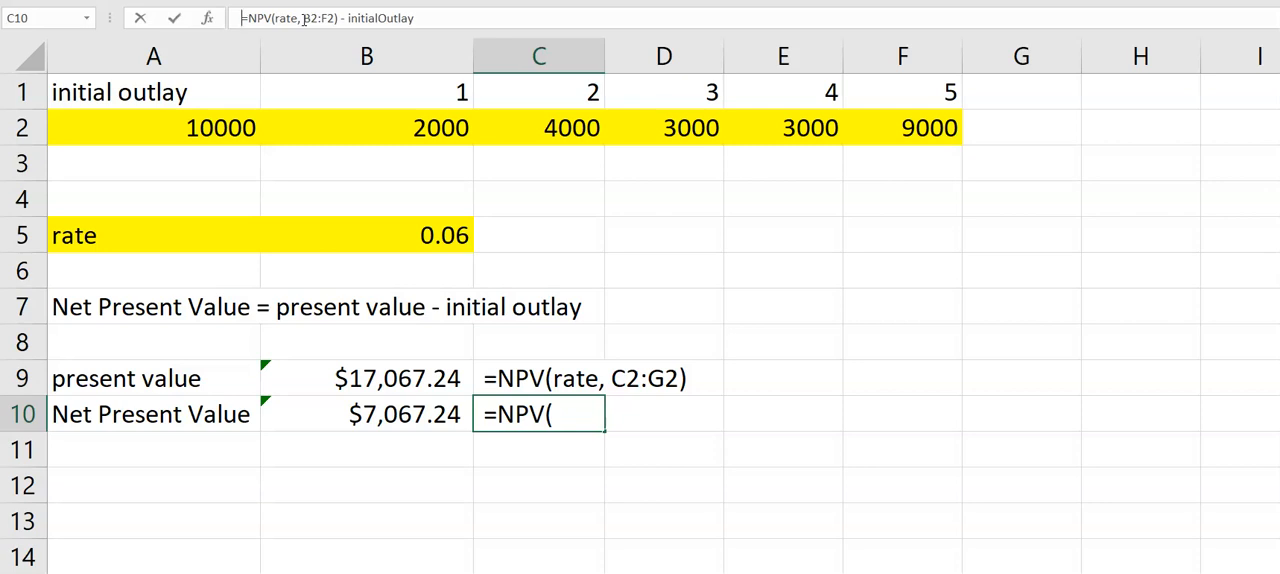
{"action": "key", "text": "Return"}
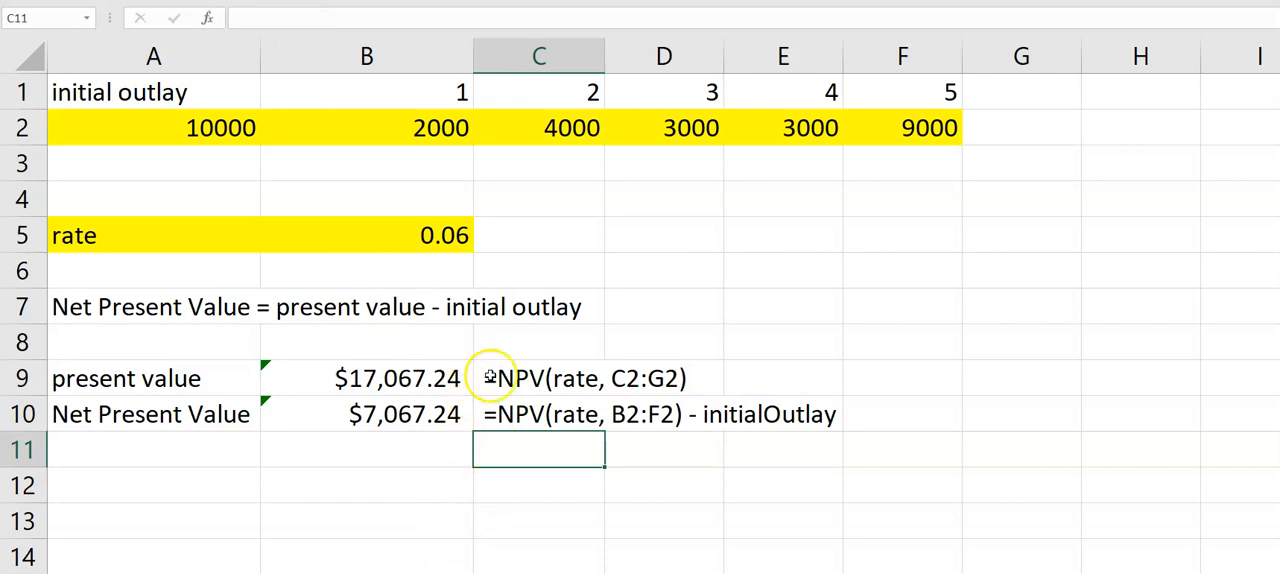
- Correct the range in the C9 formula text so it reads =NPV(rate, B2:F2)
{"action": "left_click", "coordinate": [501, 376]}
{"action": "left_click", "coordinate": [307, 17]}
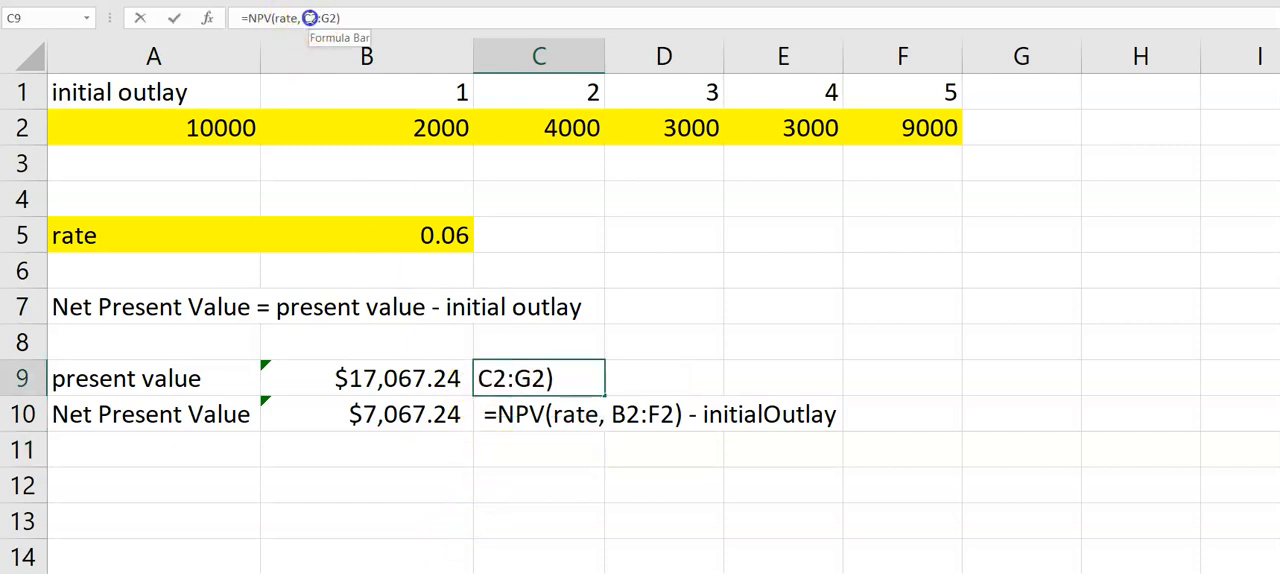
{"action": "type", "text": "B"}
{"action": "left_click_drag", "start_coordinate": [330, 21], "coordinate": [325, 20]}
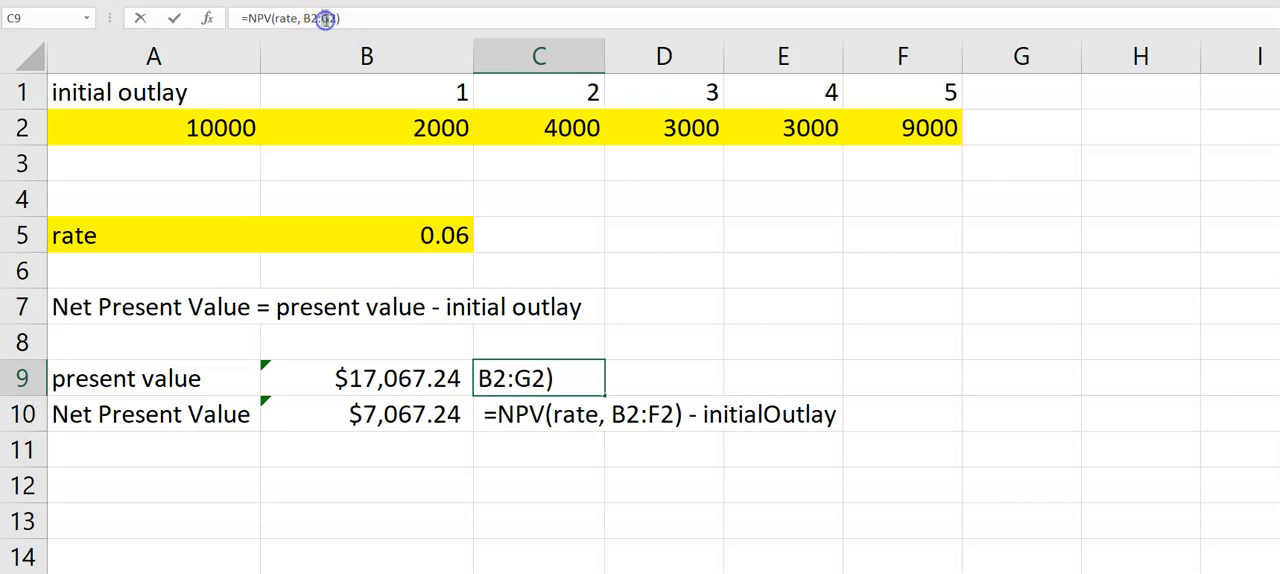
{"action": "type", "text": "F"}
{"action": "key", "text": "Return"}
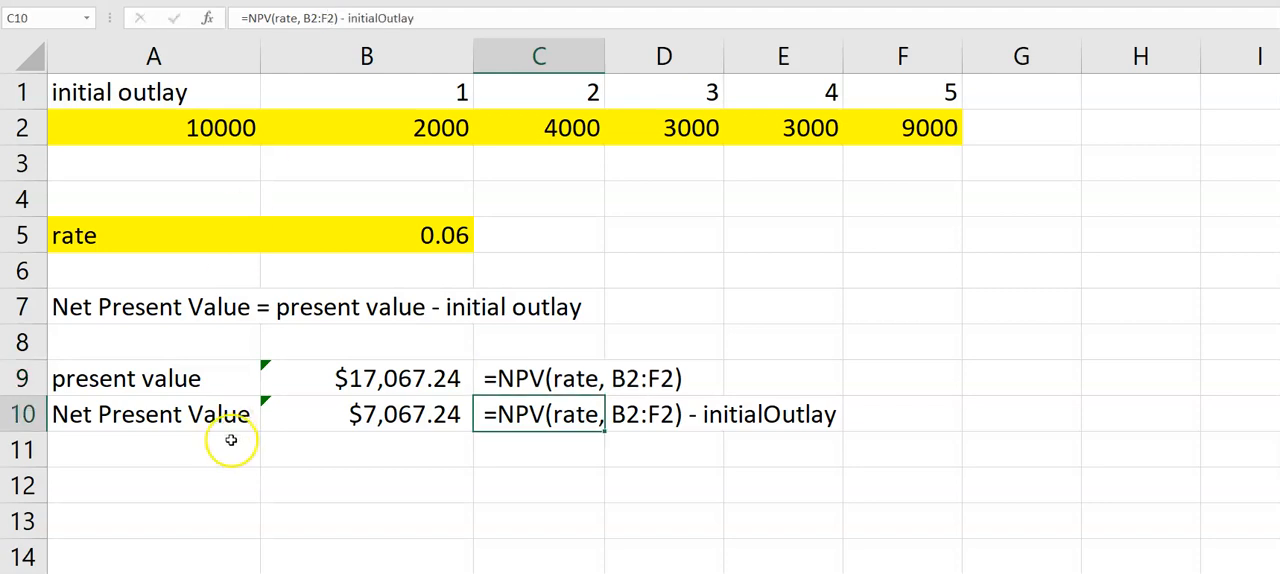
- Label cell A12 as PI
{"action": "left_click", "coordinate": [298, 526]}
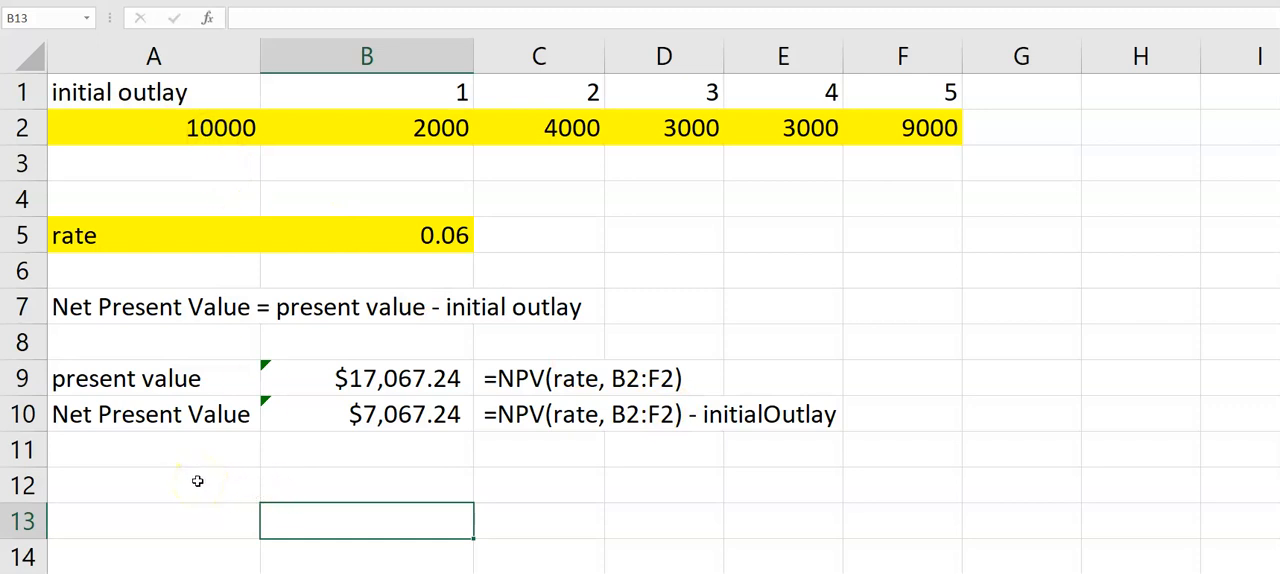
{"action": "scroll", "coordinate": [197, 481], "scroll_direction": "down", "scroll_amount": 1}
{"action": "scroll", "coordinate": [197, 481], "scroll_direction": "up", "scroll_amount": 1}
{"action": "left_click", "coordinate": [122, 487]}
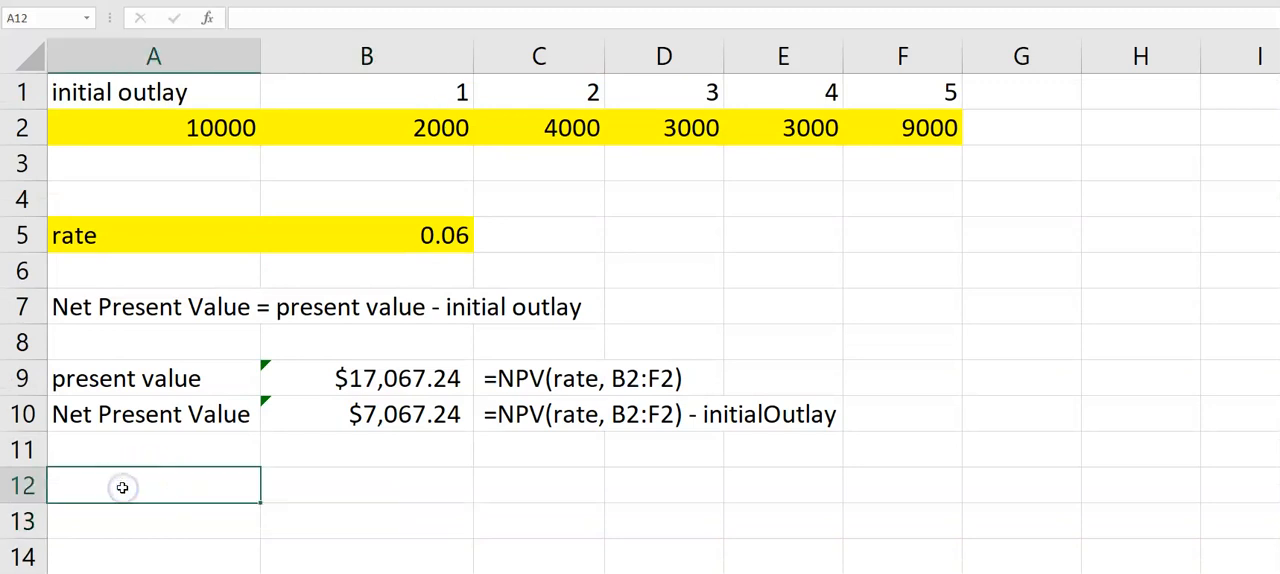
{"action": "type", "text": "PI"}
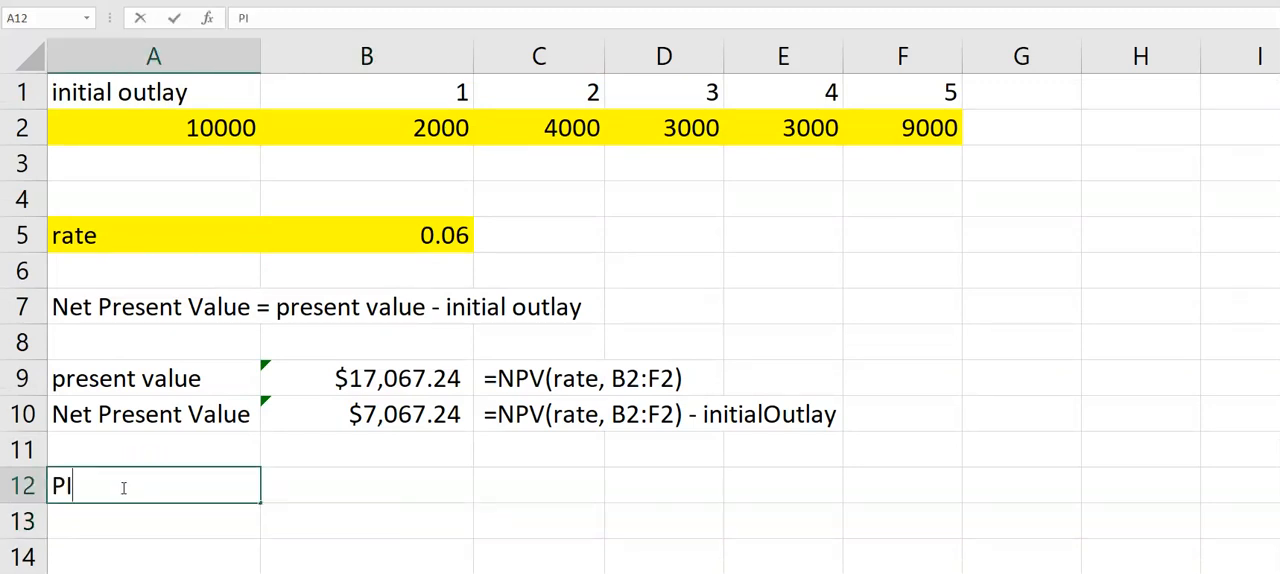
- Write the PI definition in B12 as plain text reading = present value / initial outlay
{"action": "key", "text": "Tab"}
{"action": "type", "text": "="}
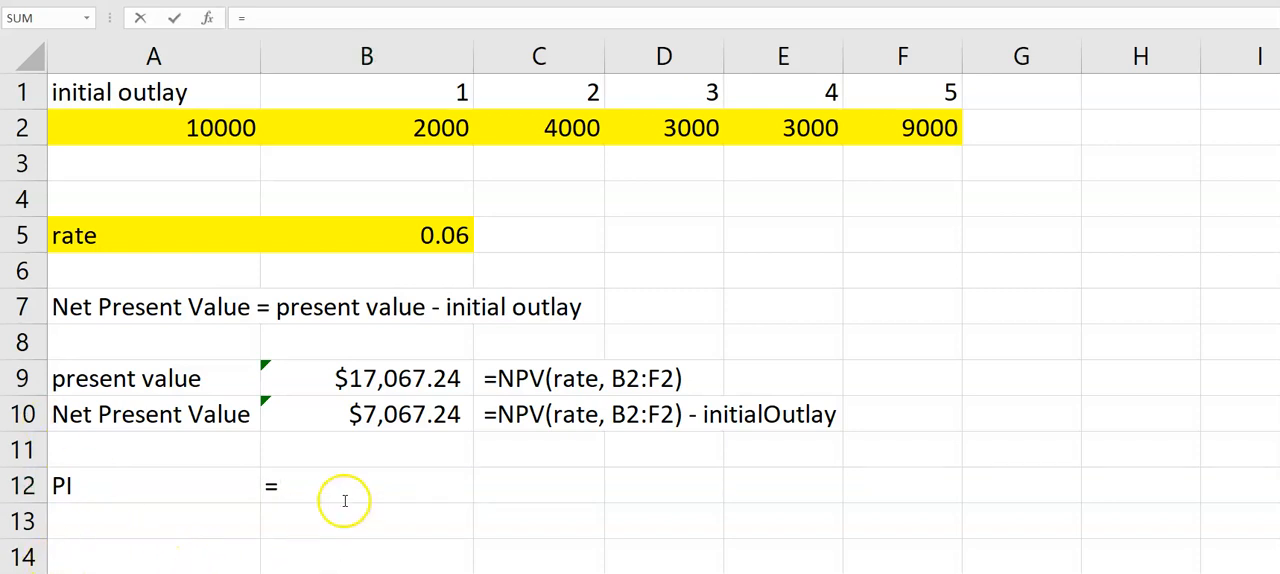
{"action": "left_click", "coordinate": [301, 487]}
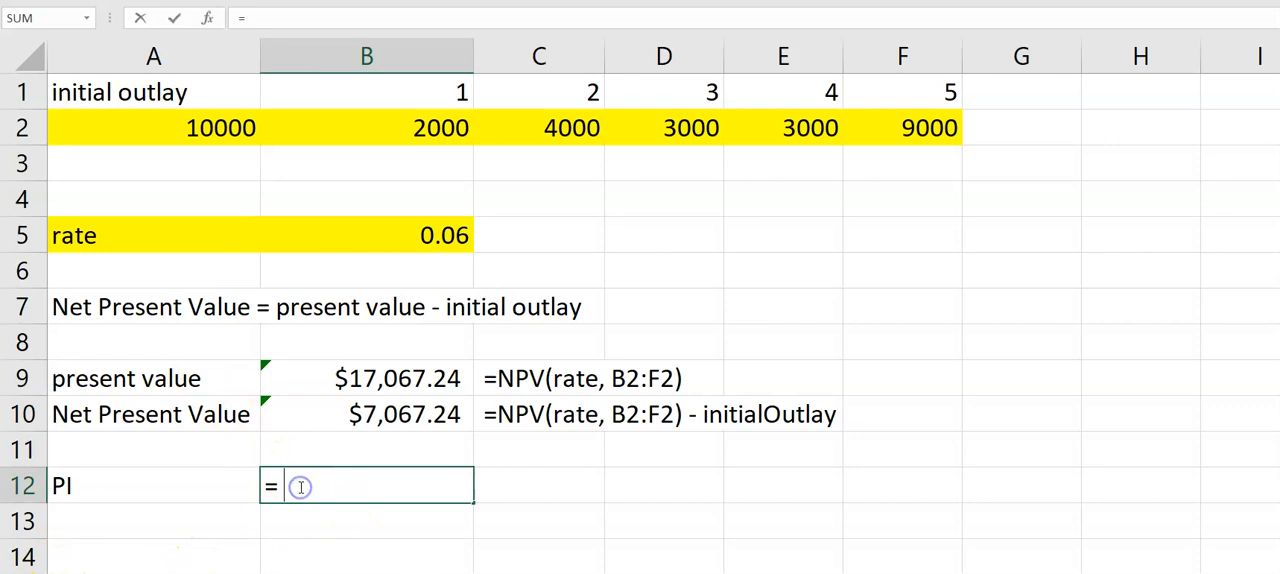
{"action": "key", "text": "BackSpace"}
{"action": "type", "text": "= prese"}
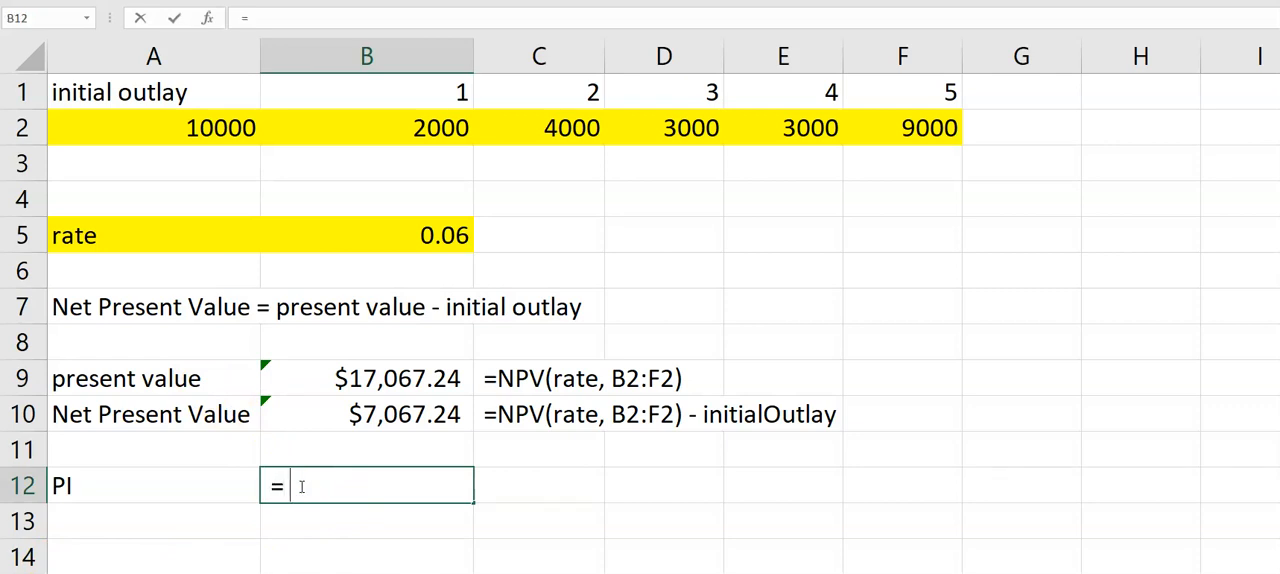
{"action": "type", "text": "nt va"}
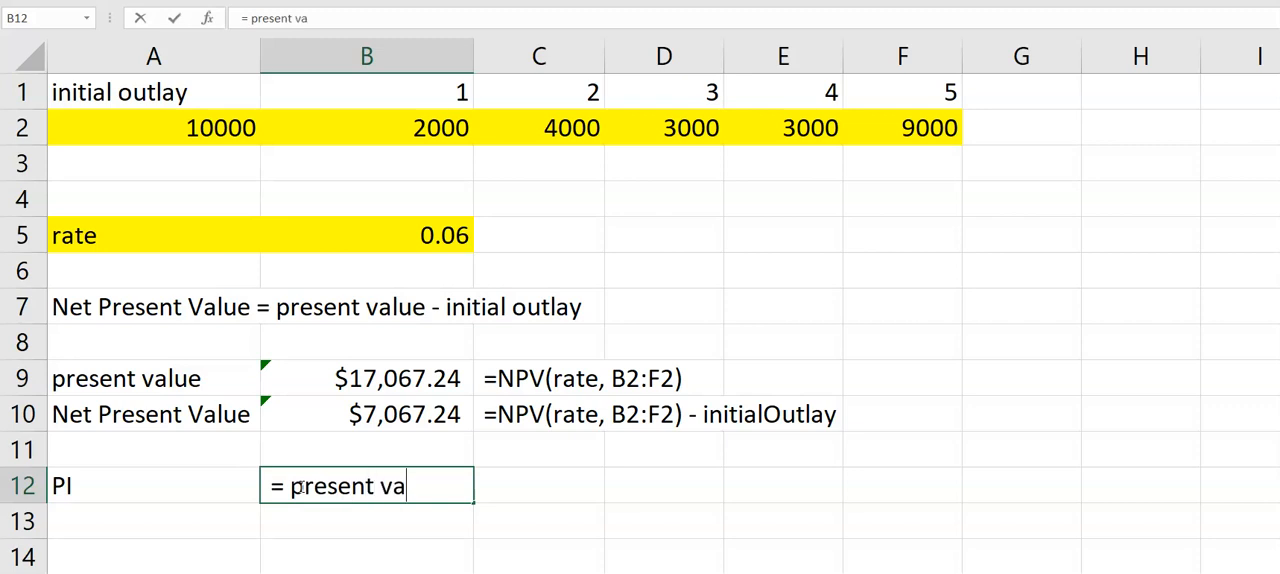
{"action": "type", "text": "lue / "}
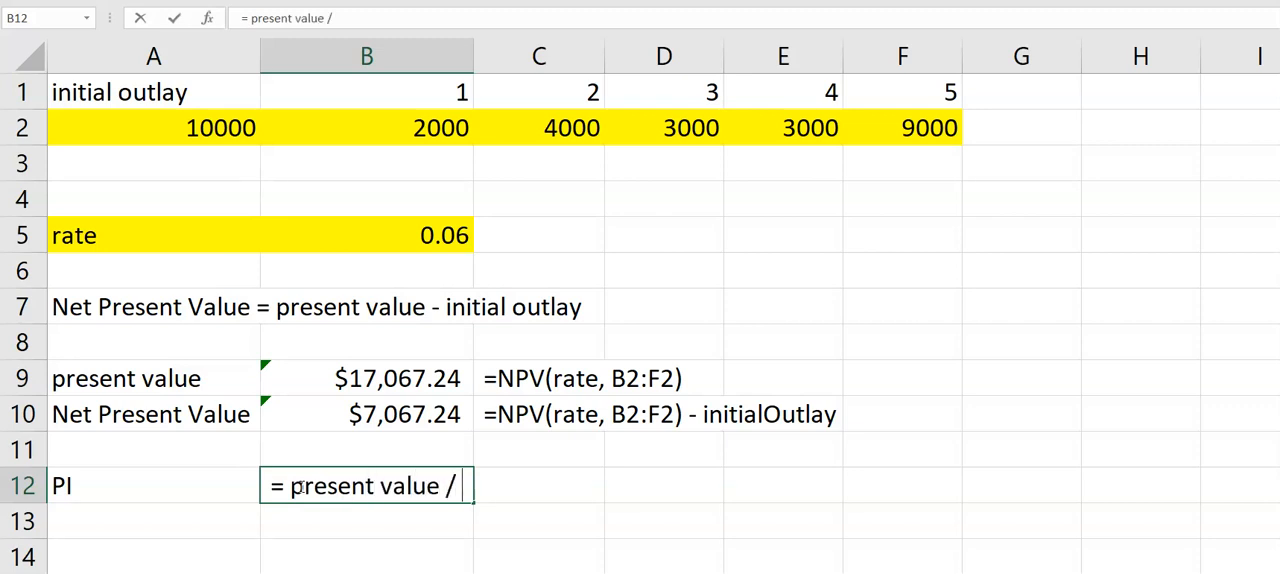
{"action": "type", "text": "initial out"}
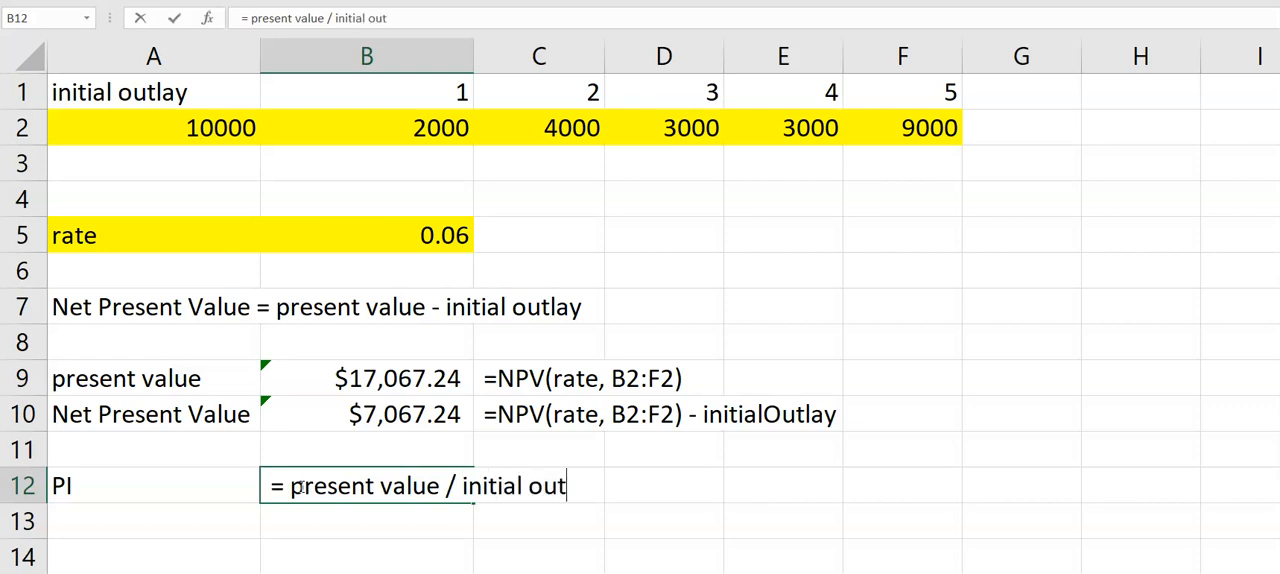
{"action": "type", "text": "lay"}
{"action": "key", "text": "Return"}
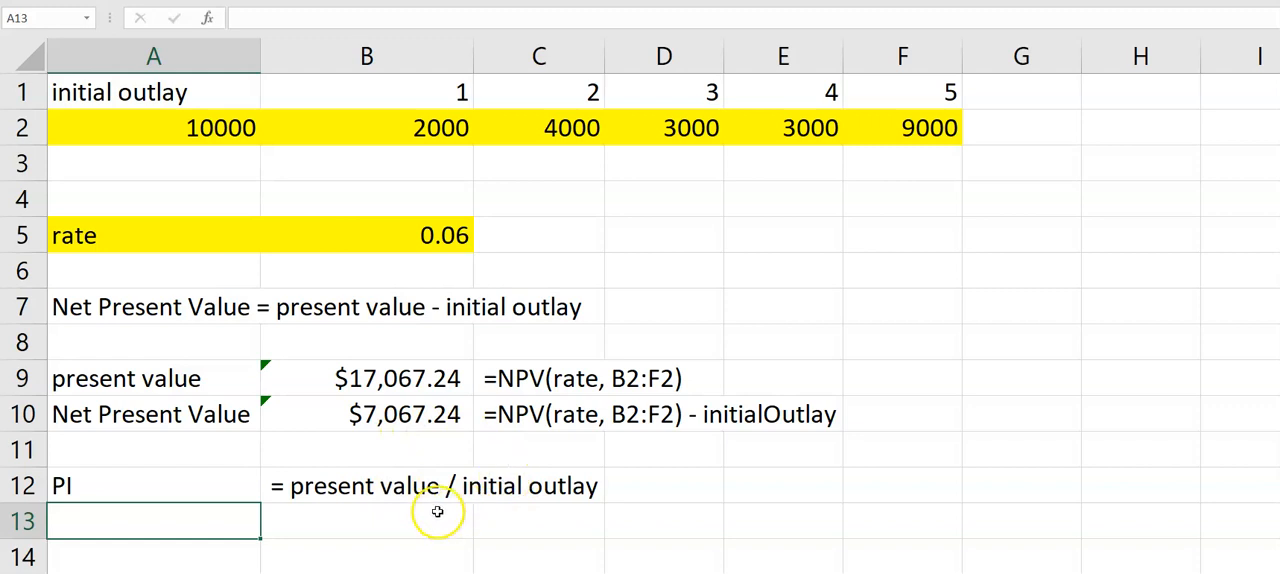
- Calculate the PI in B13 with =NPV(rate, B2:F2) / initialOutlay
{"action": "left_click", "coordinate": [352, 525]}
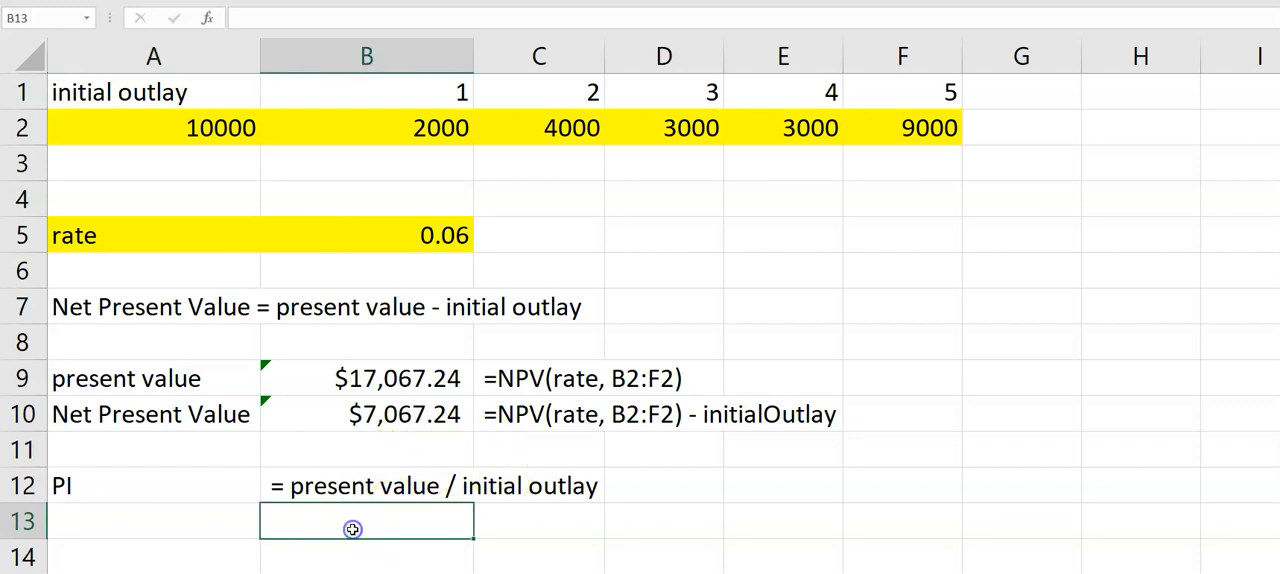
{"action": "type", "text": "=NPV("}
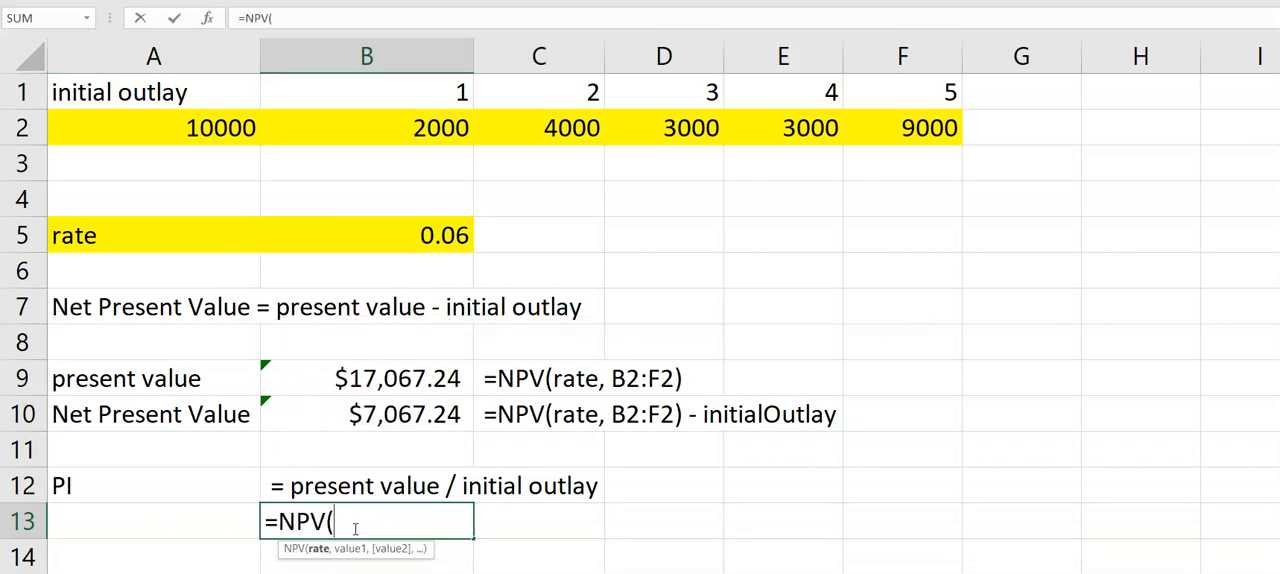
{"action": "left_click", "coordinate": [411, 237]}
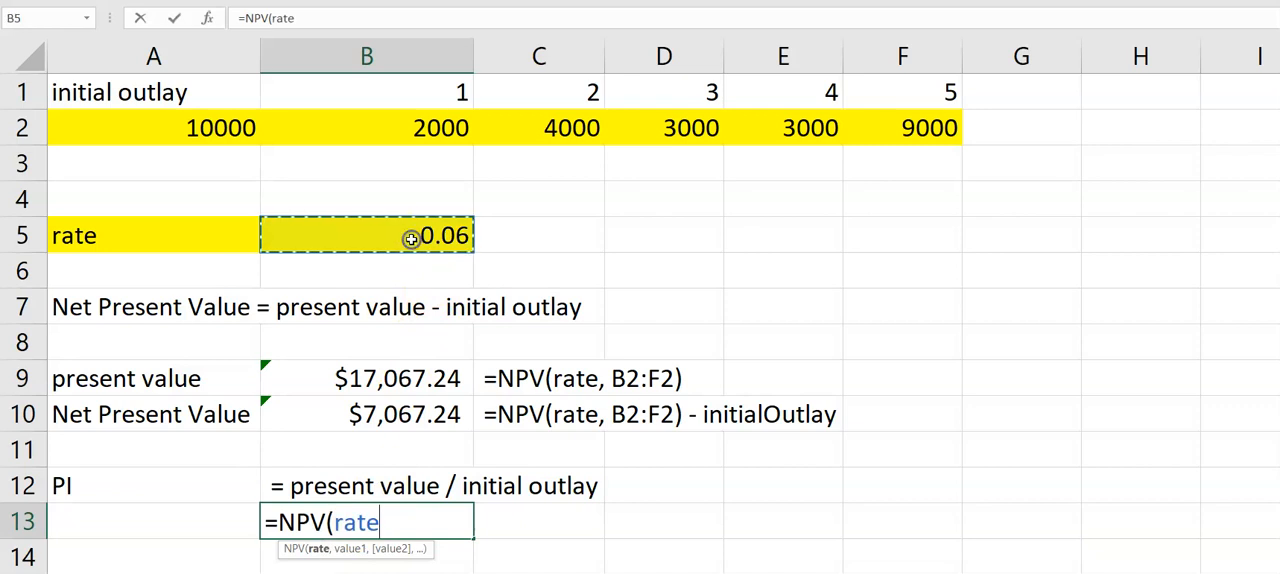
{"action": "type", "text": ","}
{"action": "left_click_drag", "start_coordinate": [386, 134], "coordinate": [884, 127]}
{"action": "type", "text": ")"}
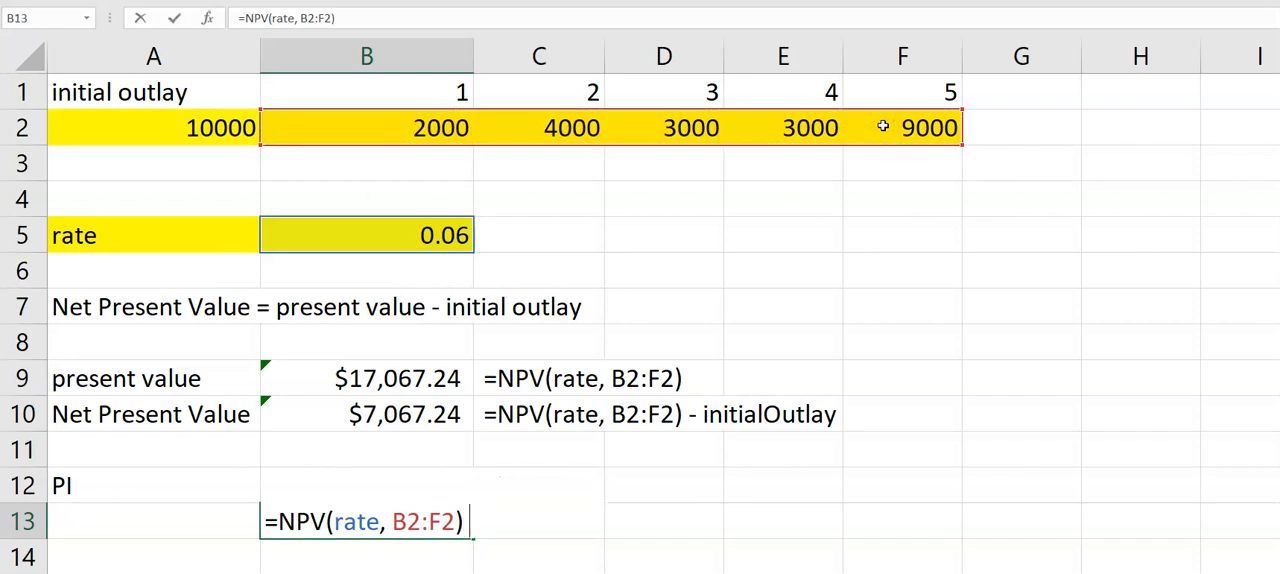
{"action": "type", "text": " /"}
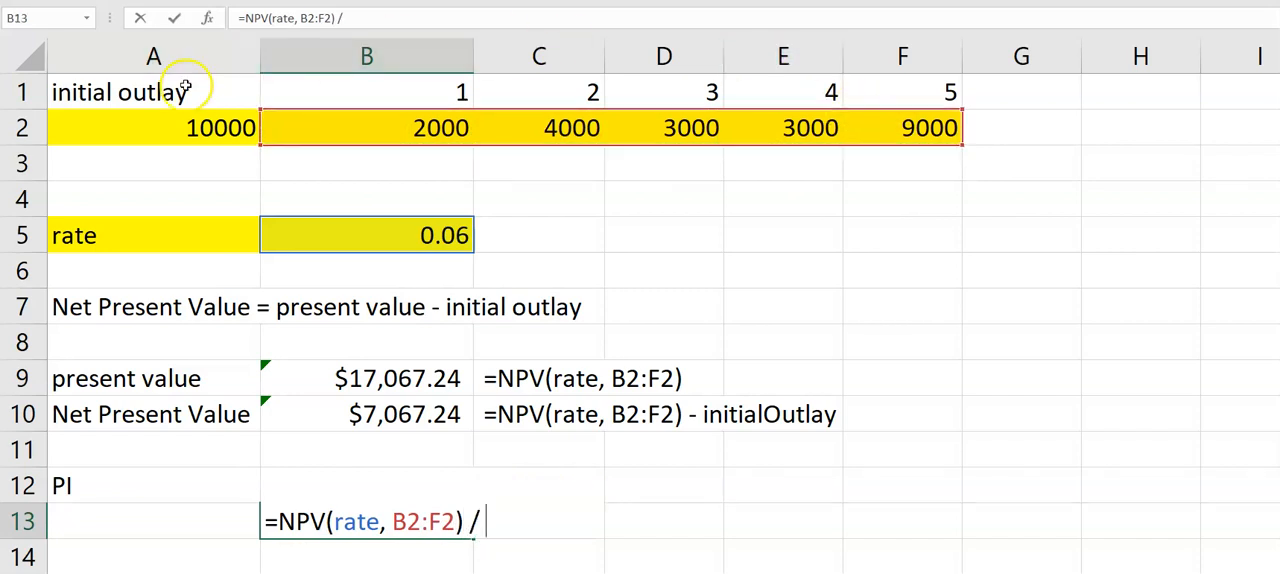
{"action": "left_click", "coordinate": [196, 128]}
{"action": "key", "text": "Return"}
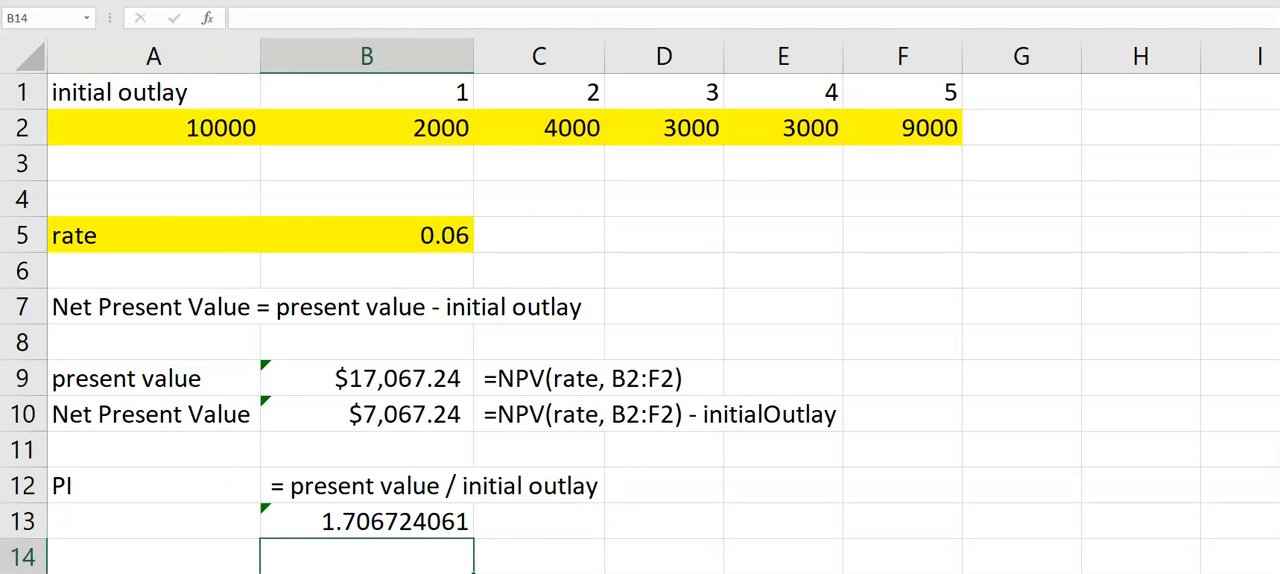
- Copy the PI formula from B13 into C13 and turn it into visible text by putting an apostrophe before it
{"action": "left_click", "coordinate": [410, 526]}
{"action": "key", "text": "ctrl+c"}
{"action": "left_click", "coordinate": [543, 514]}
{"action": "key", "text": "ctrl+v"}
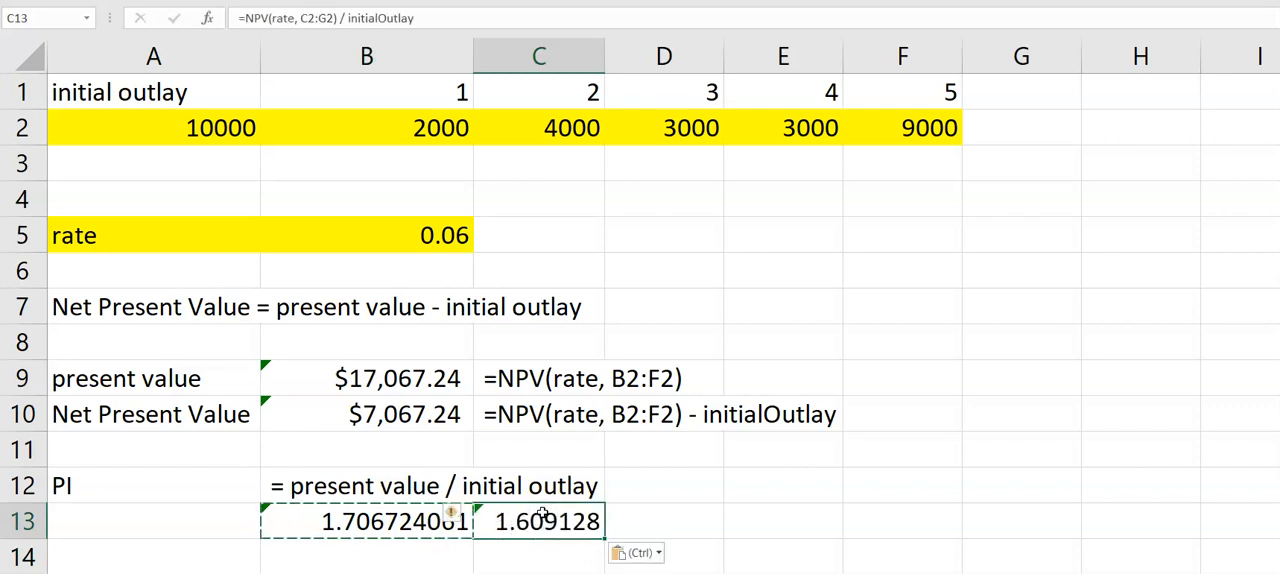
{"action": "left_click", "coordinate": [240, 17]}
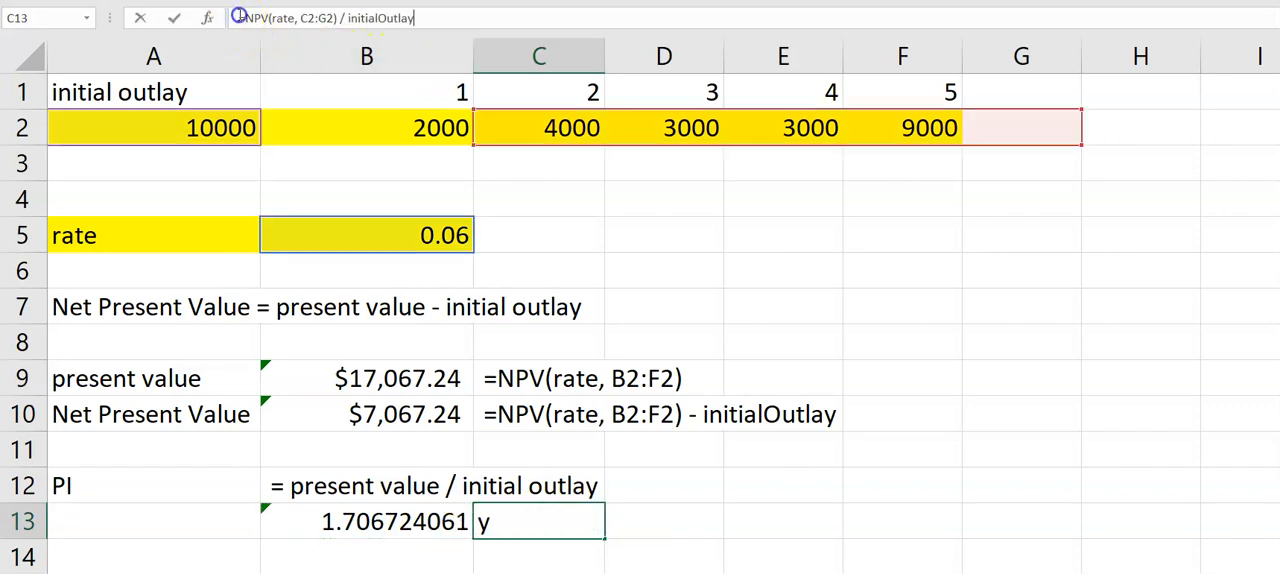
{"action": "type", "text": "'"}
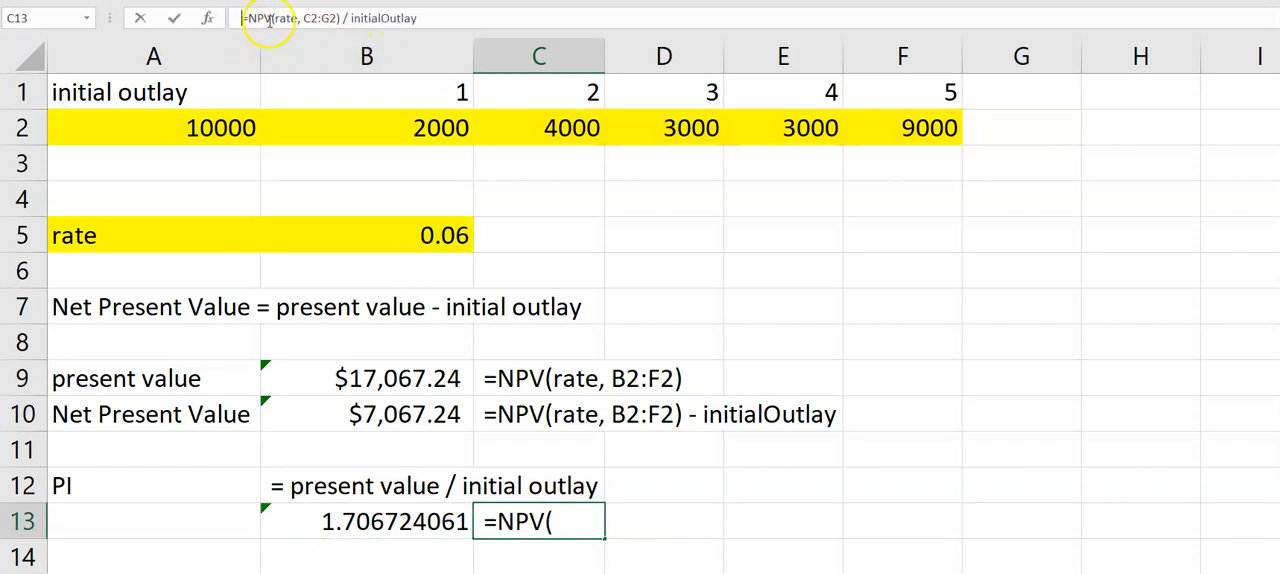
- Correct the range in the C13 formula text so it reads =NPV(rate, B2:F2) / initialOutlay
{"action": "left_click_drag", "start_coordinate": [310, 15], "coordinate": [307, 17]}
{"action": "type", "text": "B"}
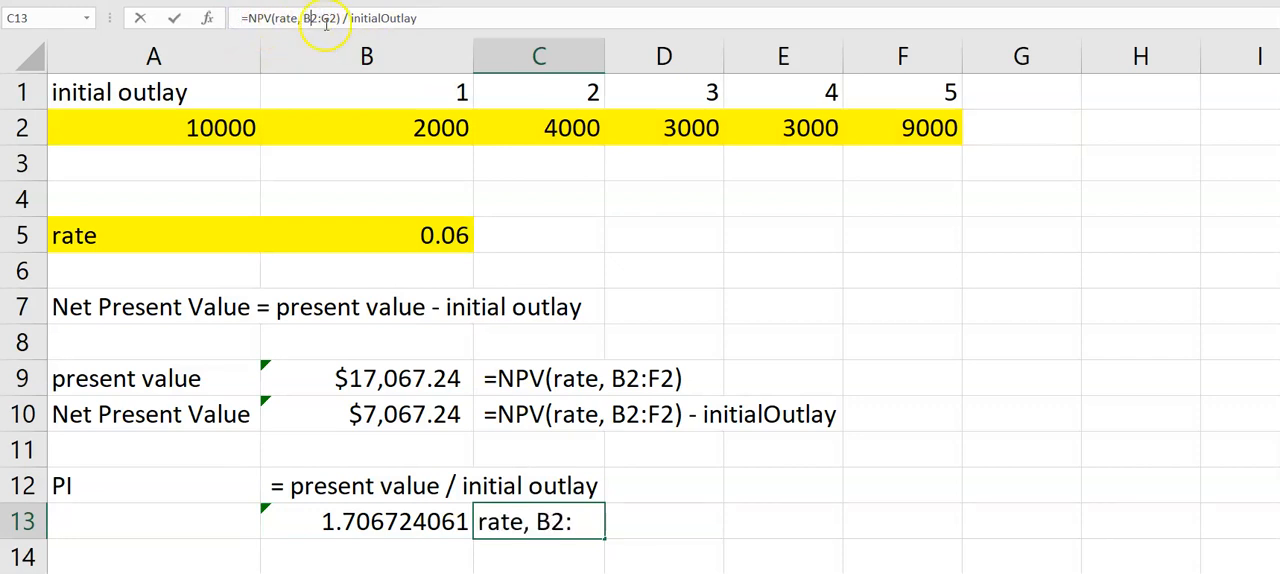
{"action": "left_click_drag", "start_coordinate": [326, 16], "coordinate": [325, 16]}
{"action": "type", "text": "F"}
{"action": "key", "text": "Return"}
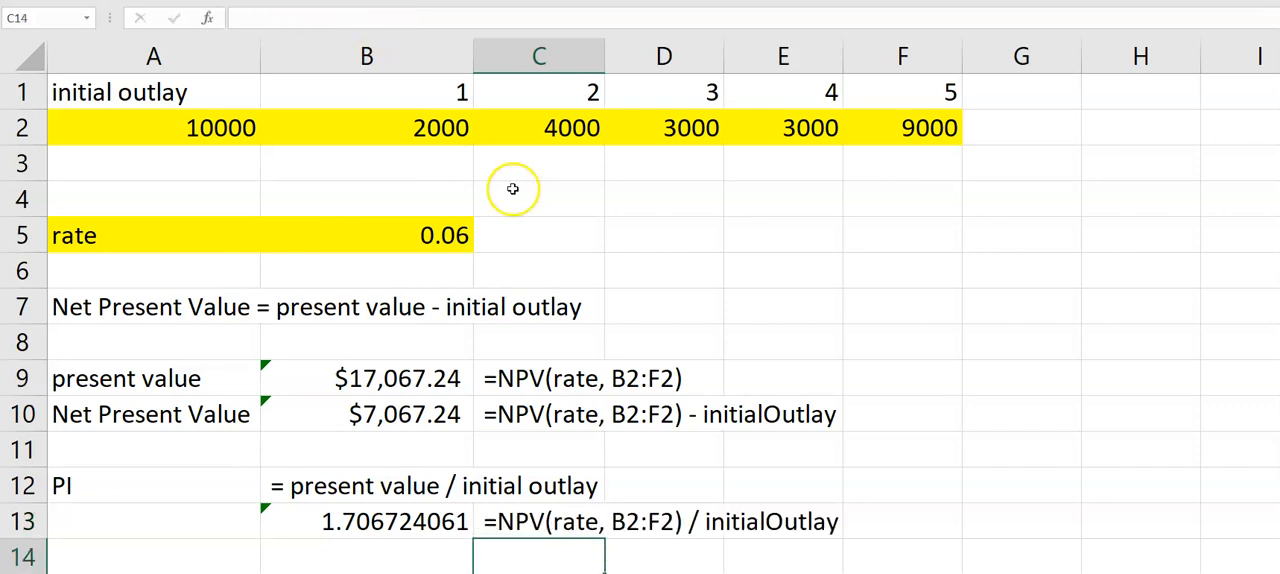
- Enter an even cash flow of 2000 for each of the five years in B3 through F3
{"action": "scroll", "coordinate": [1061, 504], "scroll_direction": "down", "scroll_amount": 1}
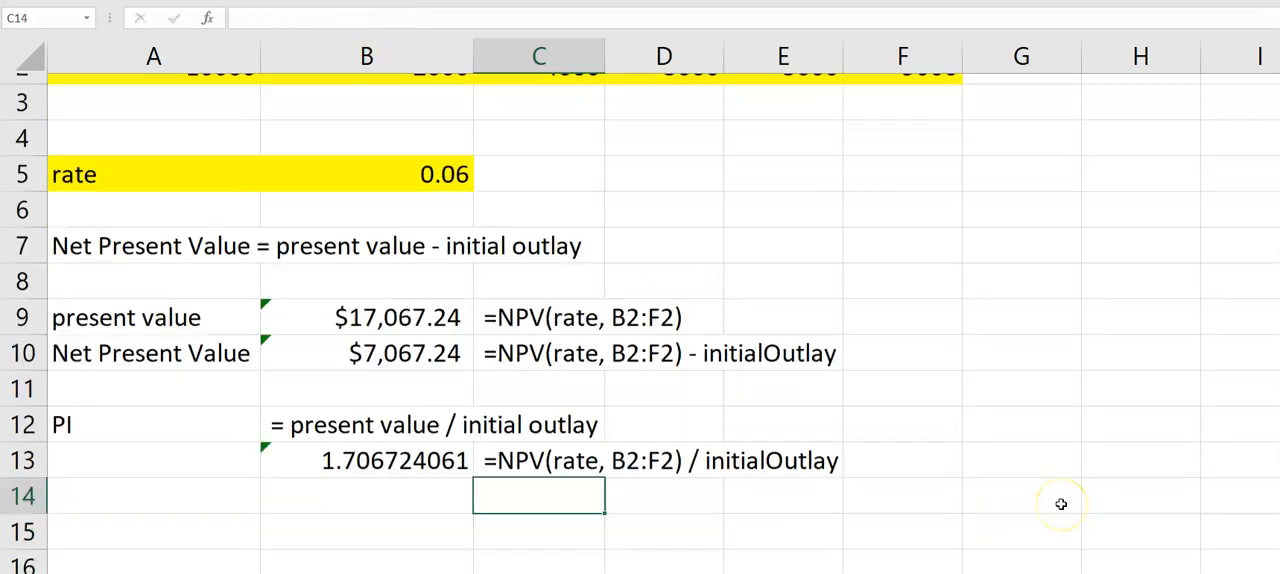
{"action": "scroll", "coordinate": [1061, 504], "scroll_direction": "up", "scroll_amount": 1}
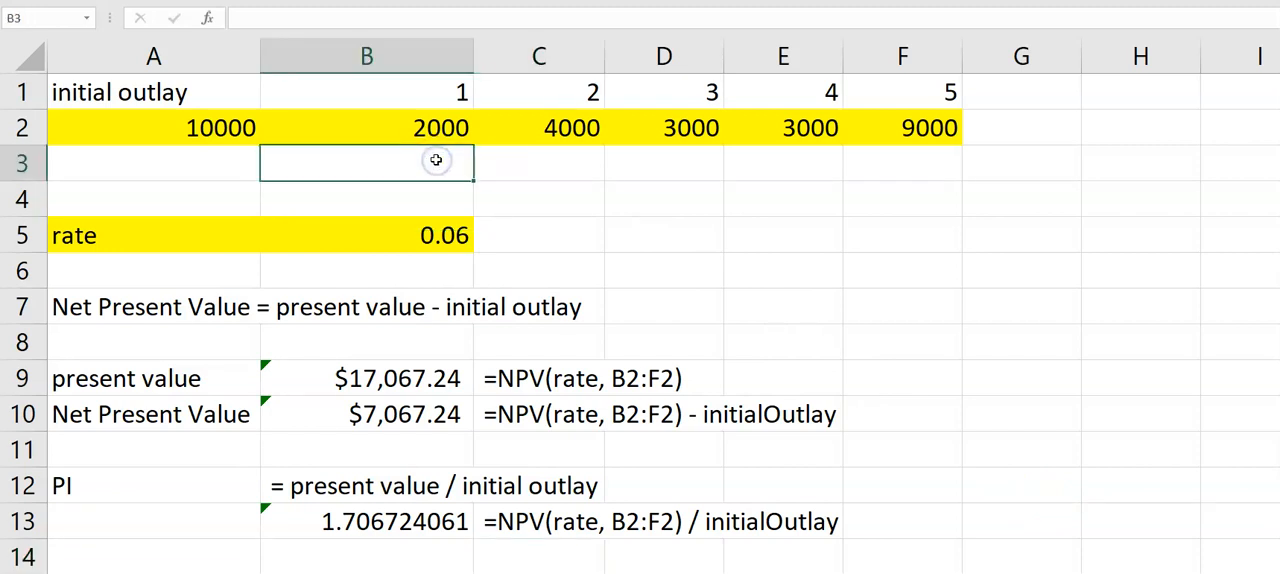
{"action": "type", "text": "2000"}
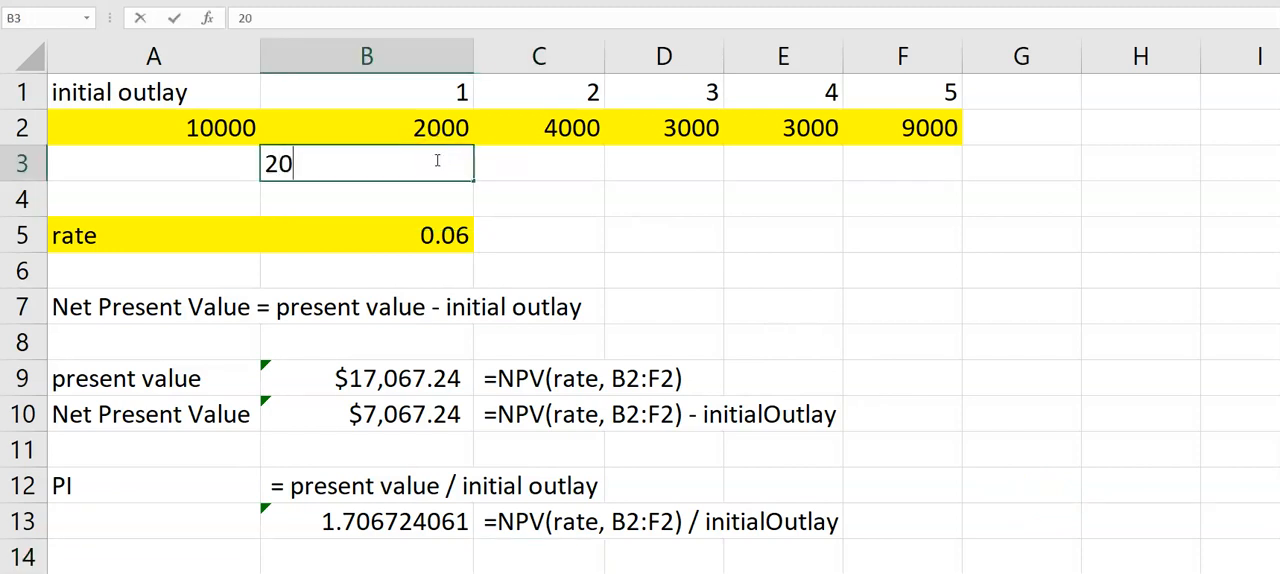
{"action": "key", "text": "Tab"}
{"action": "type", "text": "2000"}
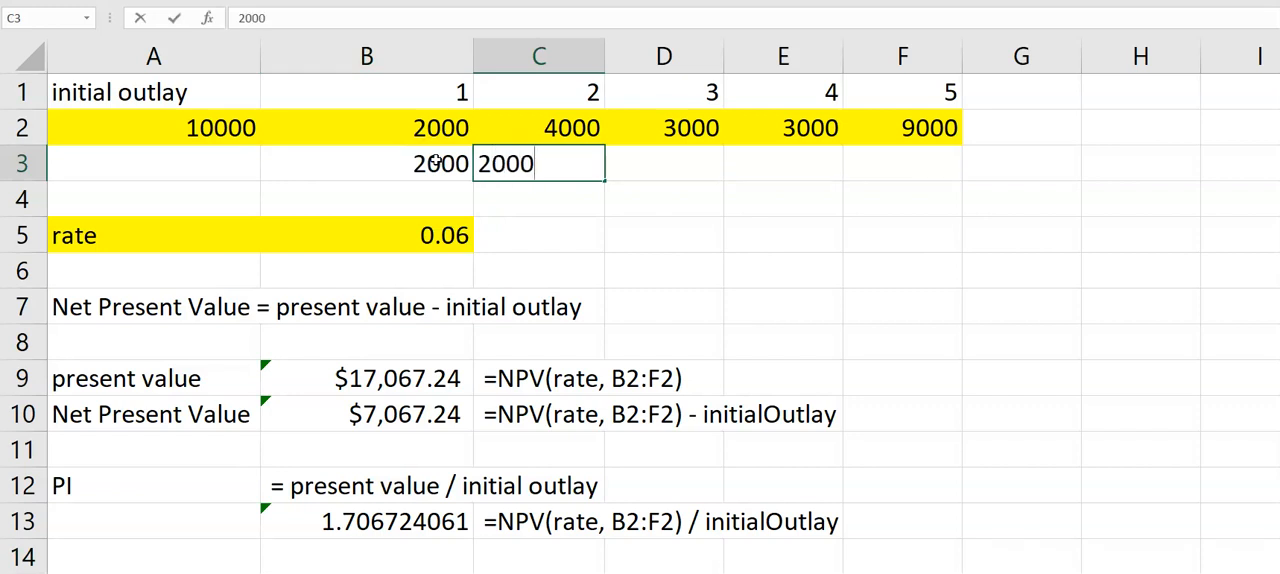
{"action": "key", "text": "Tab"}
{"action": "type", "text": "2000"}
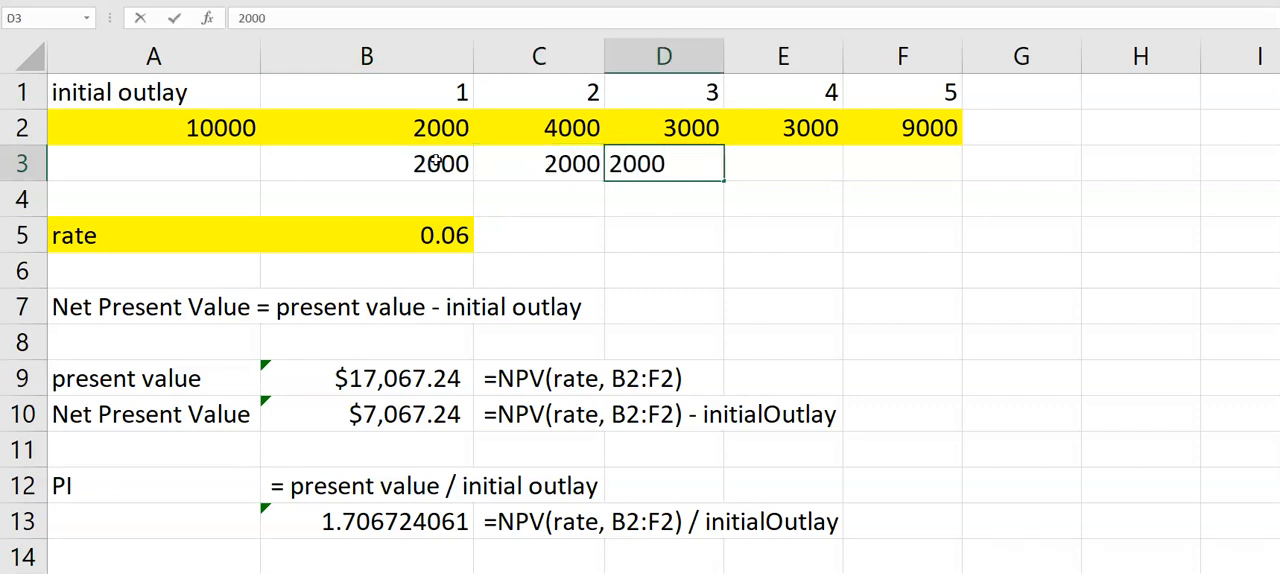
{"action": "key", "text": "Tab"}
{"action": "type", "text": "2"}
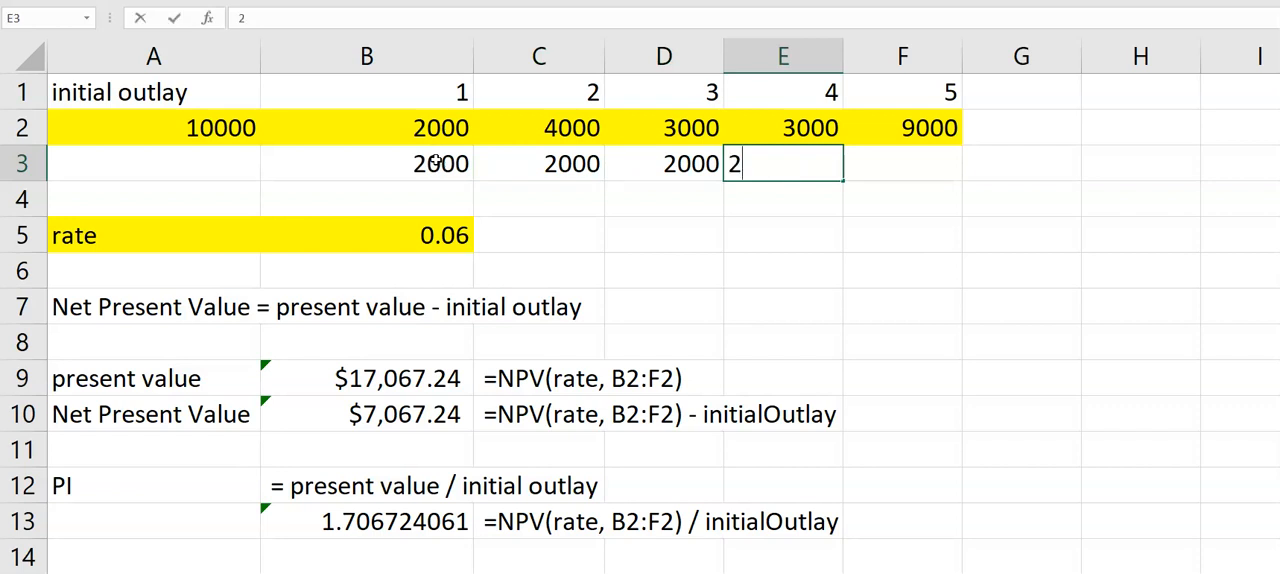
{"action": "type", "text": "000"}
{"action": "key", "text": "Tab"}
{"action": "type", "text": "2000"}
{"action": "key", "text": "Return"}
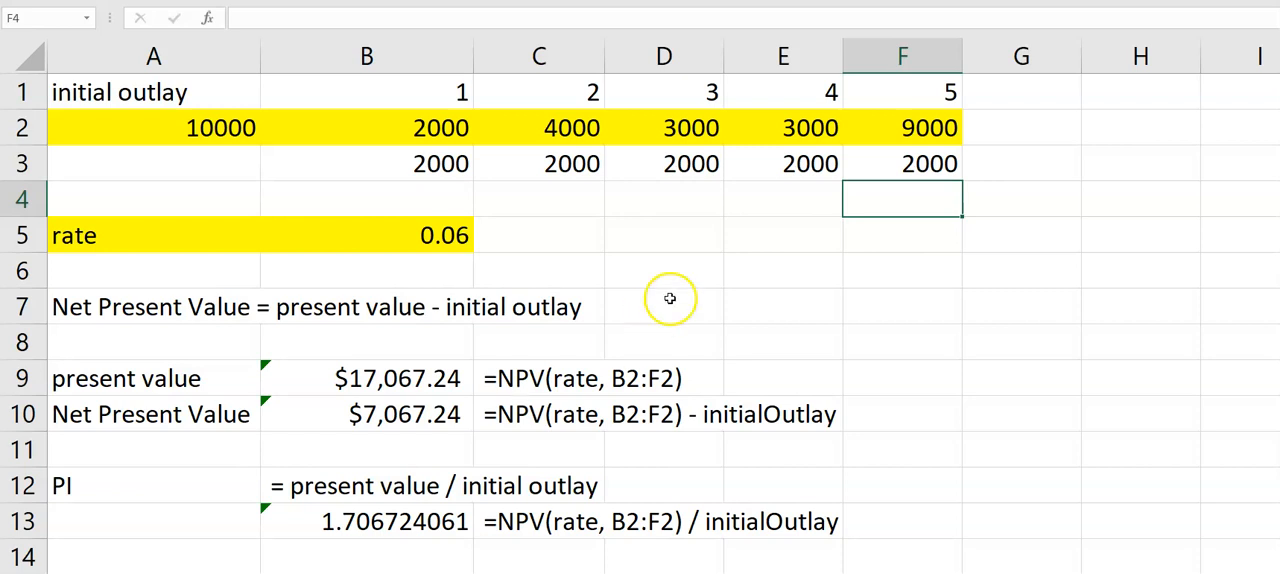
- Calculate the present value of the even cash flows in E5 with =NPV(rate, B3:F3)
{"action": "left_click", "coordinate": [777, 241]}
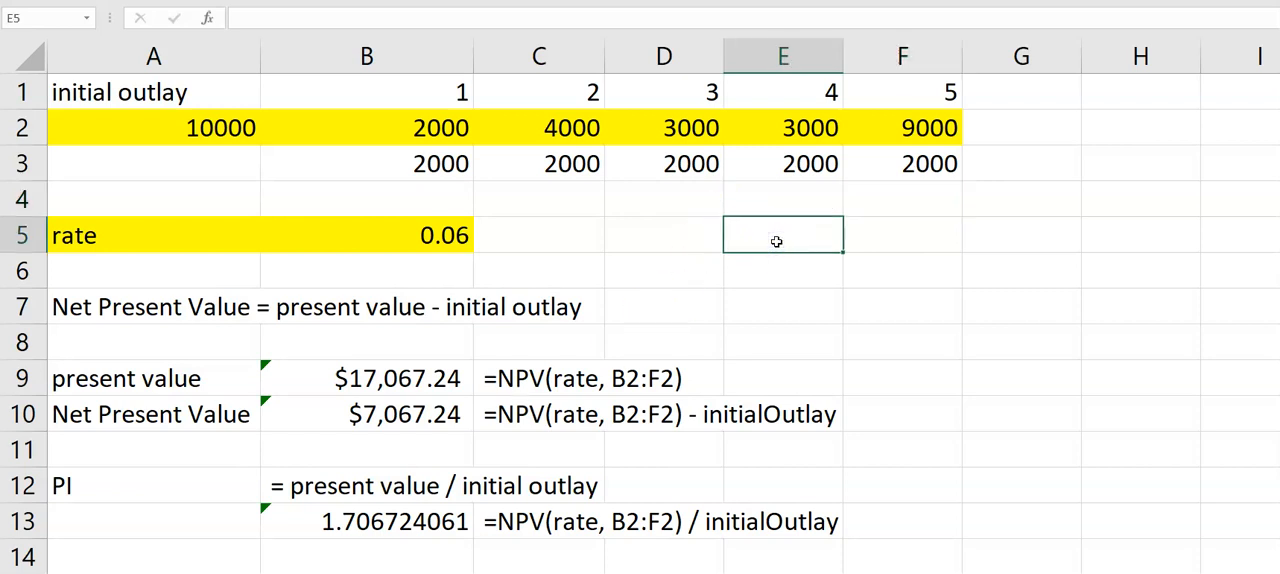
{"action": "type", "text": "=NPV("}
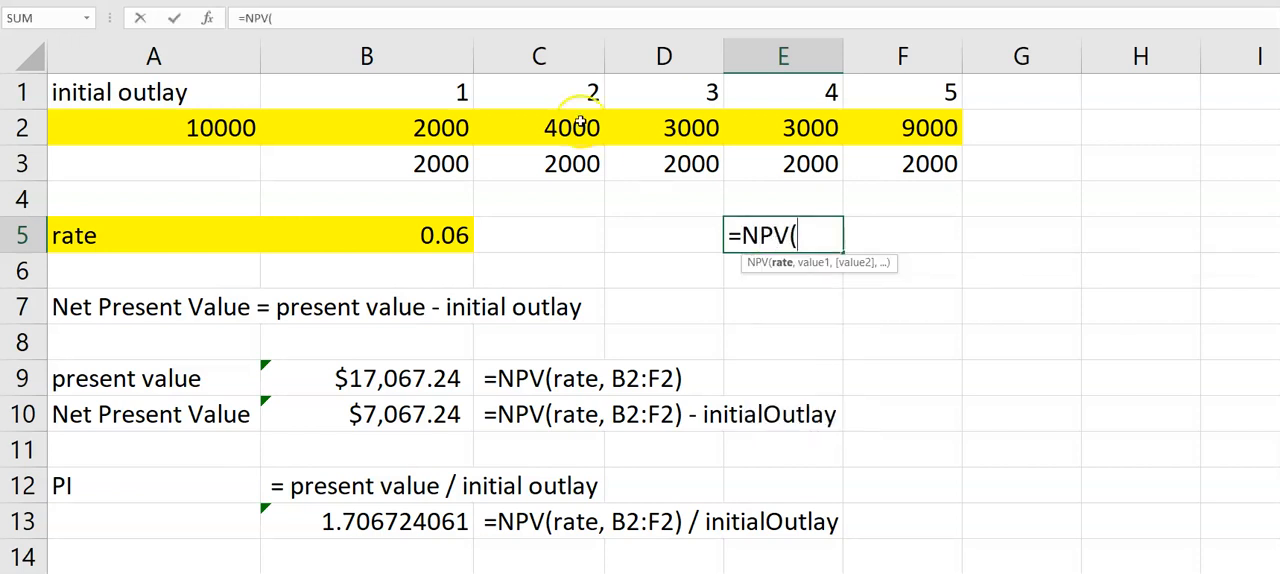
{"action": "left_click", "coordinate": [440, 236]}
{"action": "type", "text": ","}
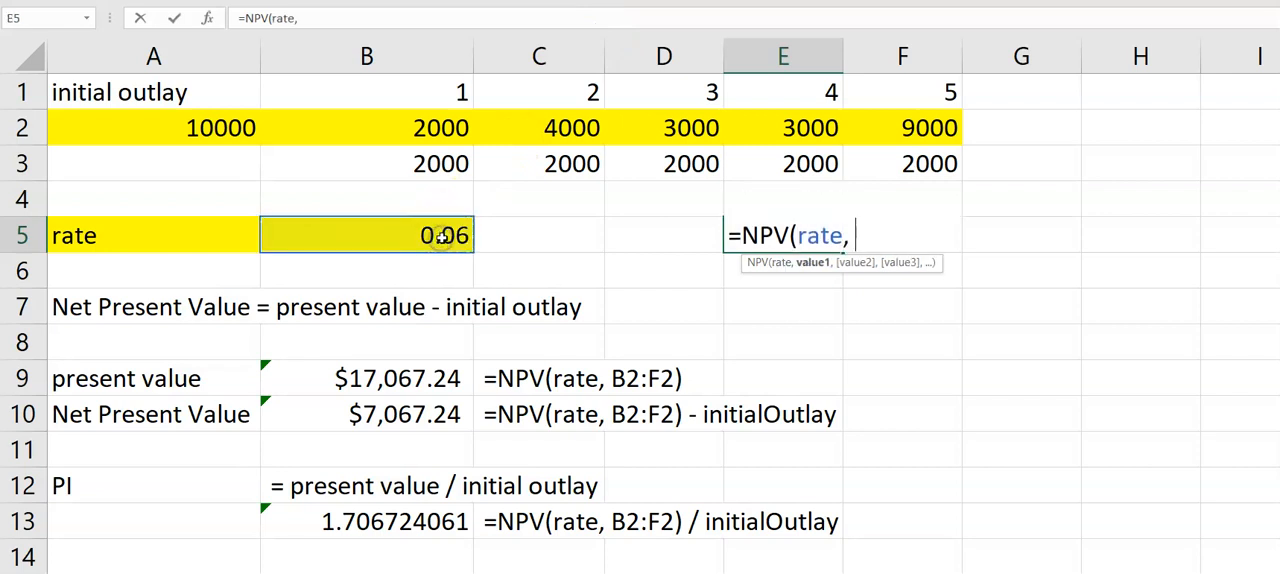
{"action": "left_click", "coordinate": [426, 163]}
{"action": "left_click_drag", "start_coordinate": [426, 163], "coordinate": [943, 163]}
{"action": "type", "text": ")"}
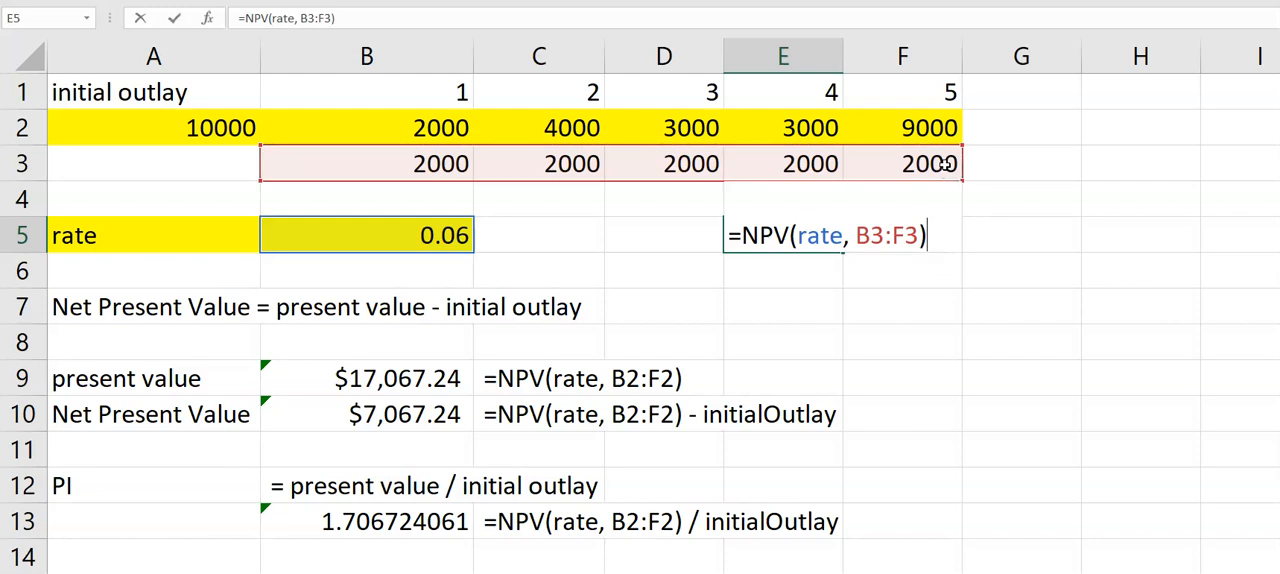
{"action": "key", "text": "Return"}
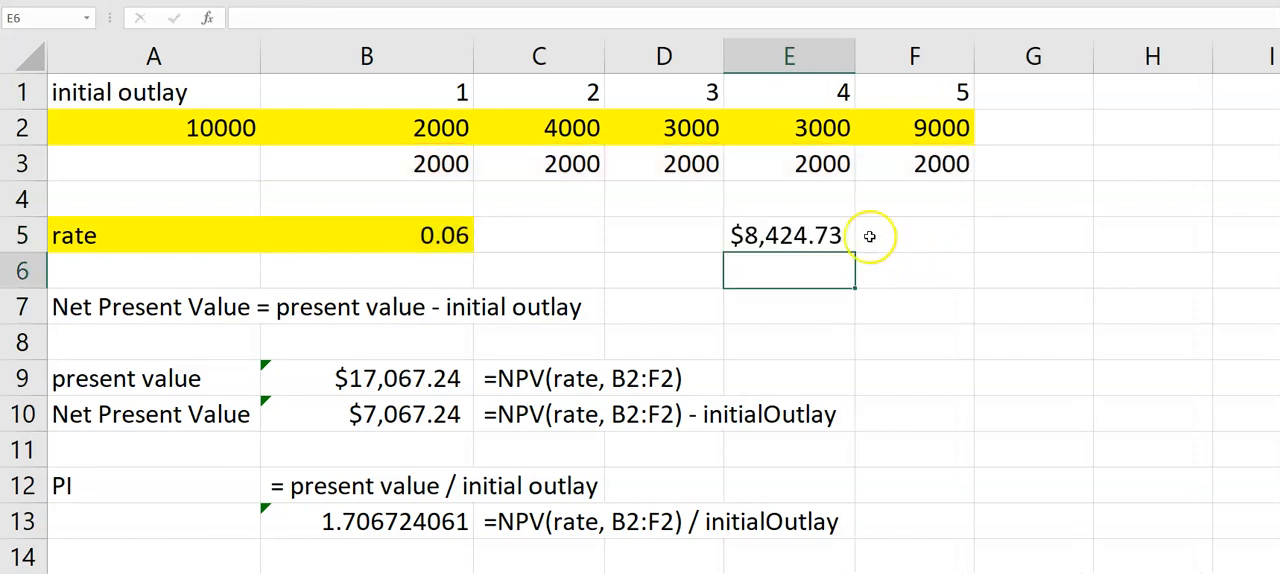
- Copy the present value formula from E5 into F5 and turn it into visible text by putting an apostrophe before it
{"action": "left_click", "coordinate": [828, 236]}
{"action": "key", "text": "ctrl+c"}
{"action": "left_click", "coordinate": [888, 236]}
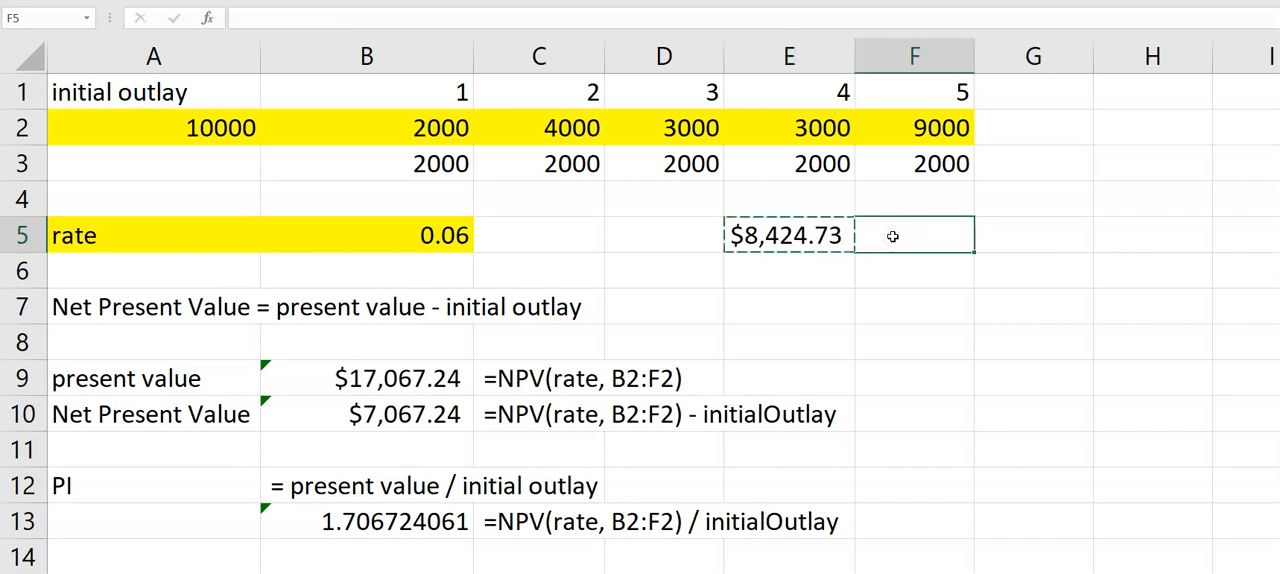
{"action": "key", "text": "ctrl+v"}
{"action": "left_click", "coordinate": [238, 17]}
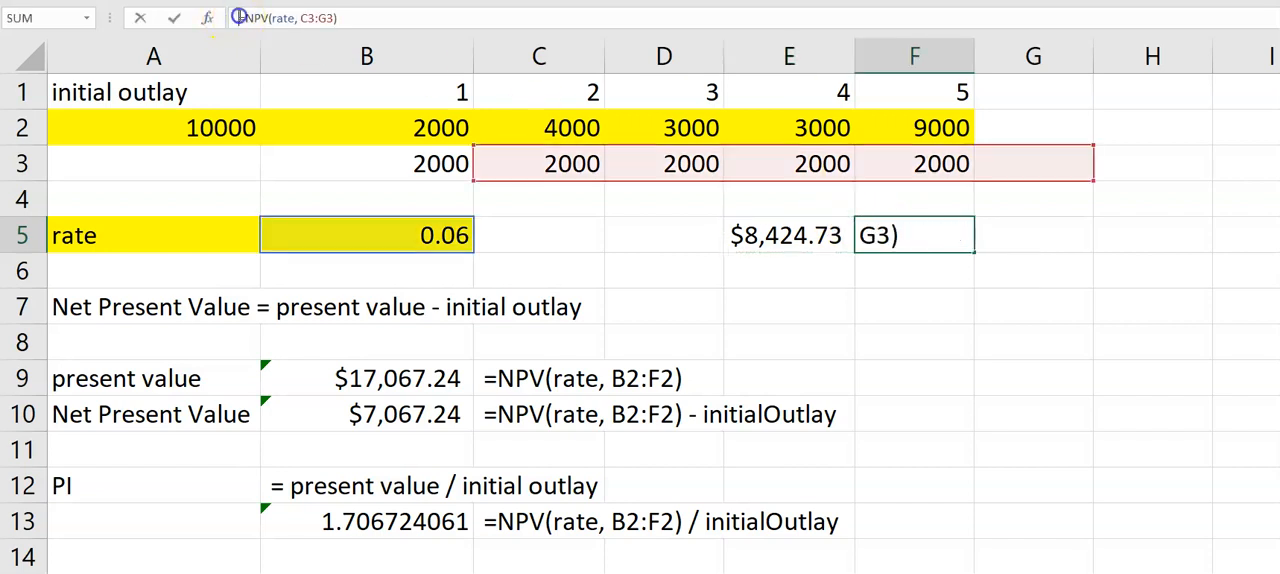
{"action": "type", "text": "'"}
{"action": "key", "text": "Return"}
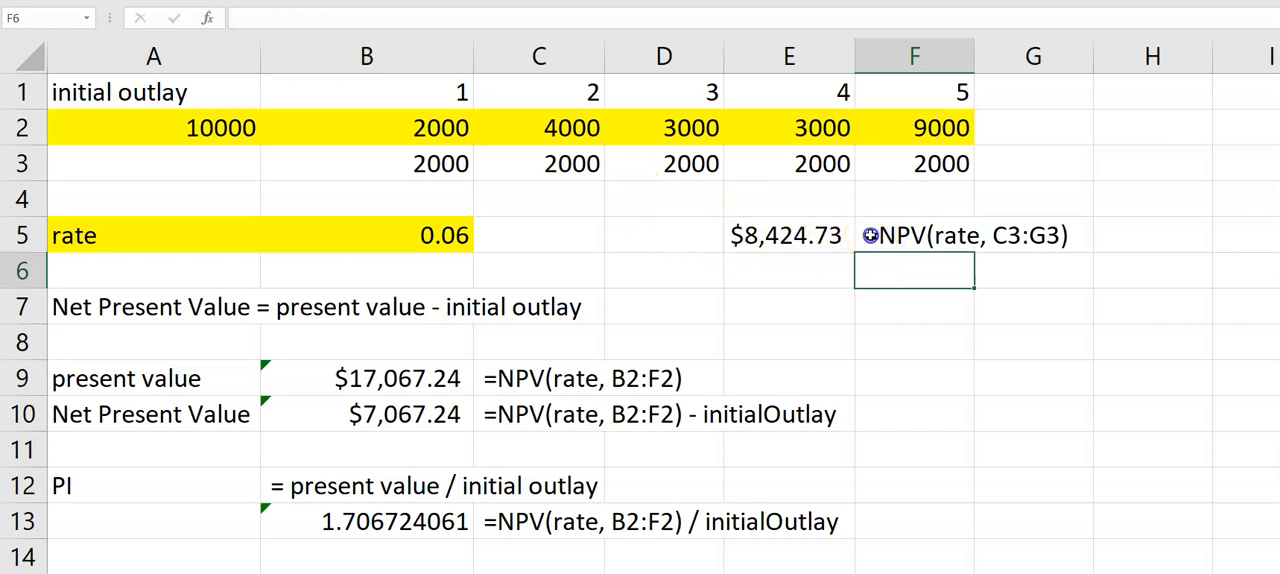
- Correct the range in the F5 formula text so it reads =NPV(rate, B3:F3)
{"action": "left_click", "coordinate": [870, 235]}
{"action": "left_click", "coordinate": [306, 18]}
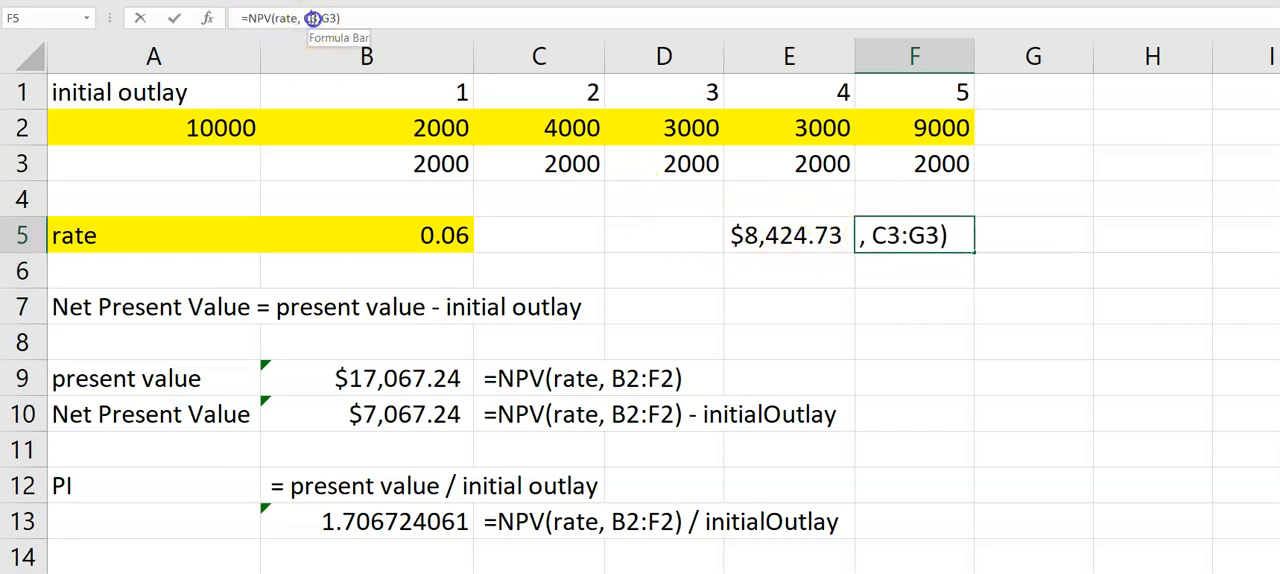
{"action": "left_click_drag", "start_coordinate": [306, 18], "coordinate": [311, 18]}
{"action": "type", "text": "V"}
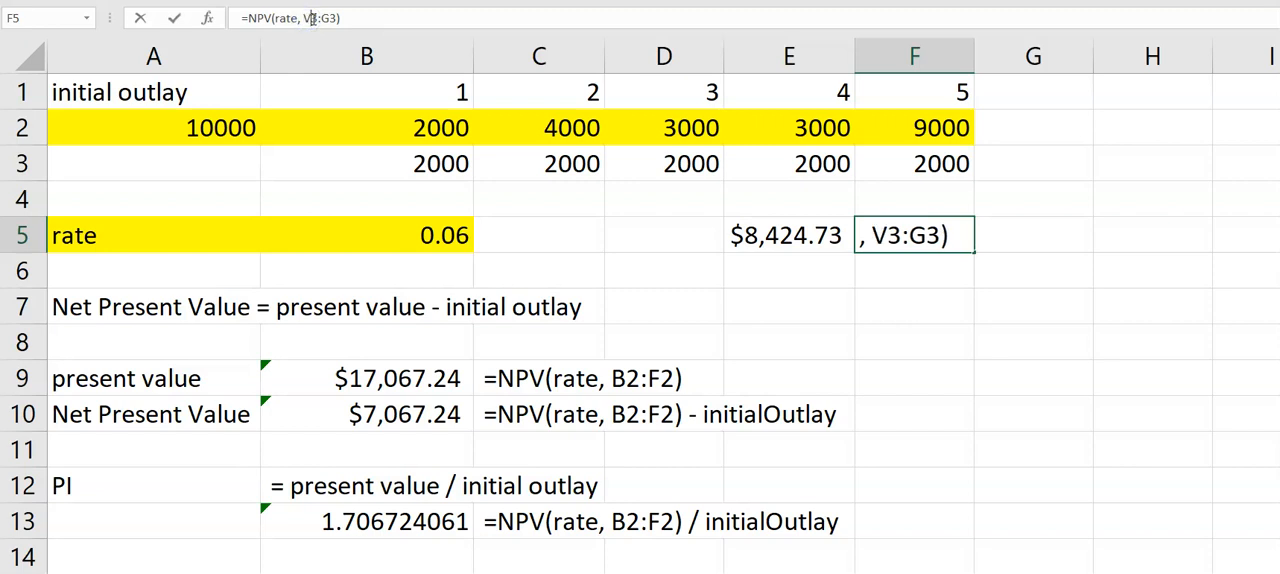
{"action": "key", "text": "BackSpace"}
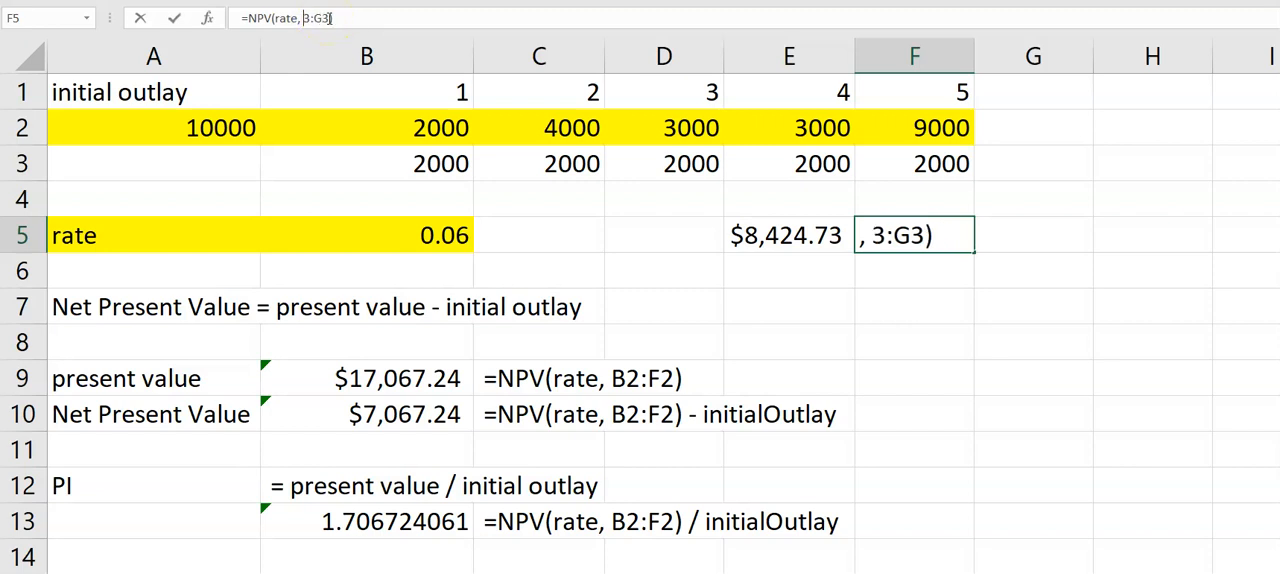
{"action": "type", "text": "B3:"}
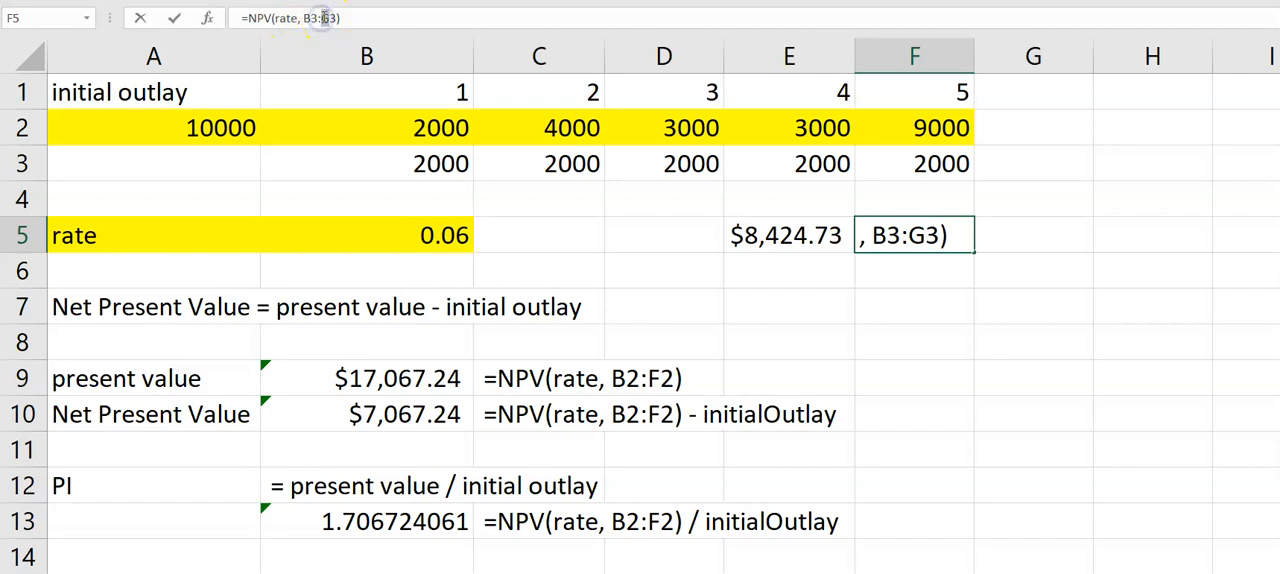
{"action": "type", "text": "F"}
{"action": "key", "text": "Return"}
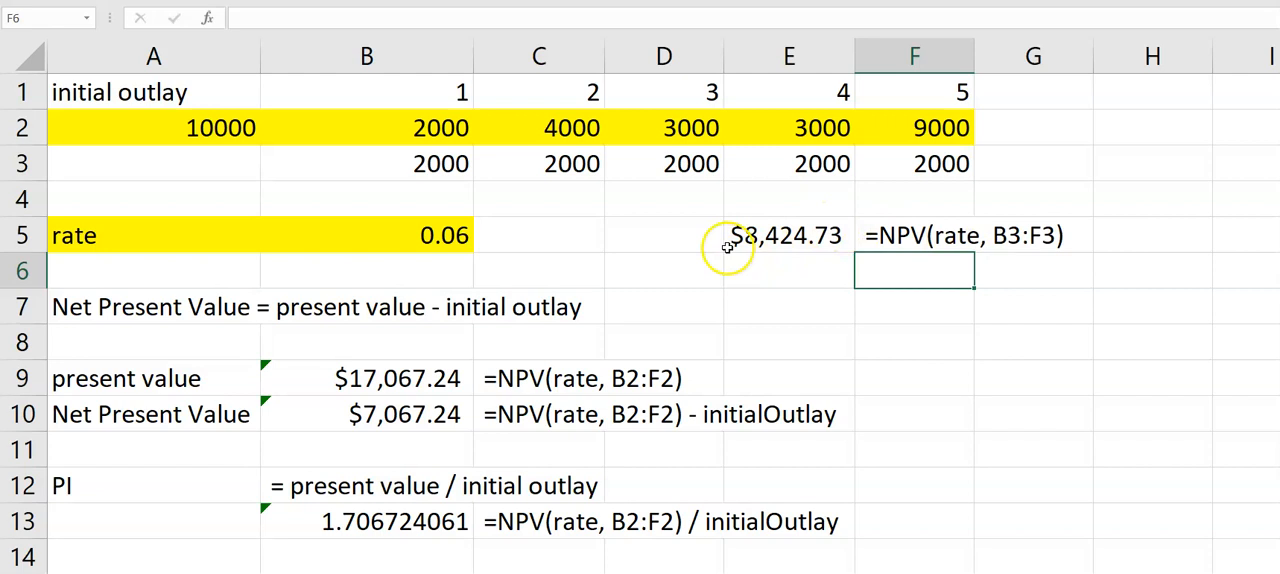
- Calculate the present value of the even cash flows in E6 with =PV(rate, 5, 2000)
{"action": "left_click", "coordinate": [764, 275]}
{"action": "type", "text": "="}
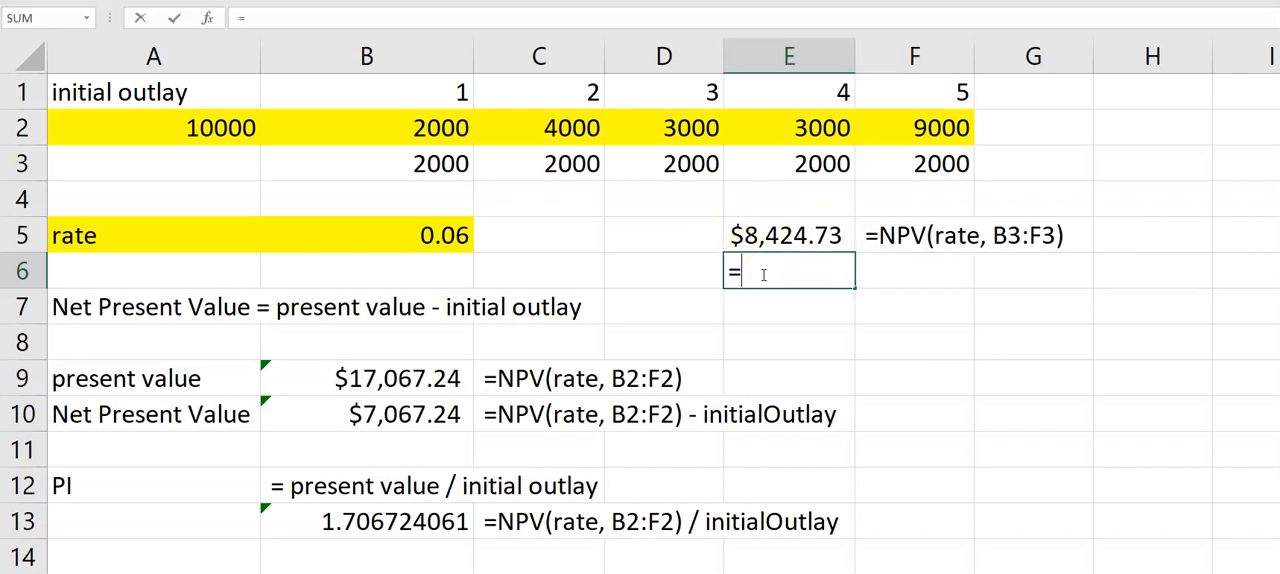
{"action": "type", "text": "pv"}
{"action": "key", "text": "BackSpace"}
{"action": "key", "text": "BackSpace"}
{"action": "type", "text": "PV("}
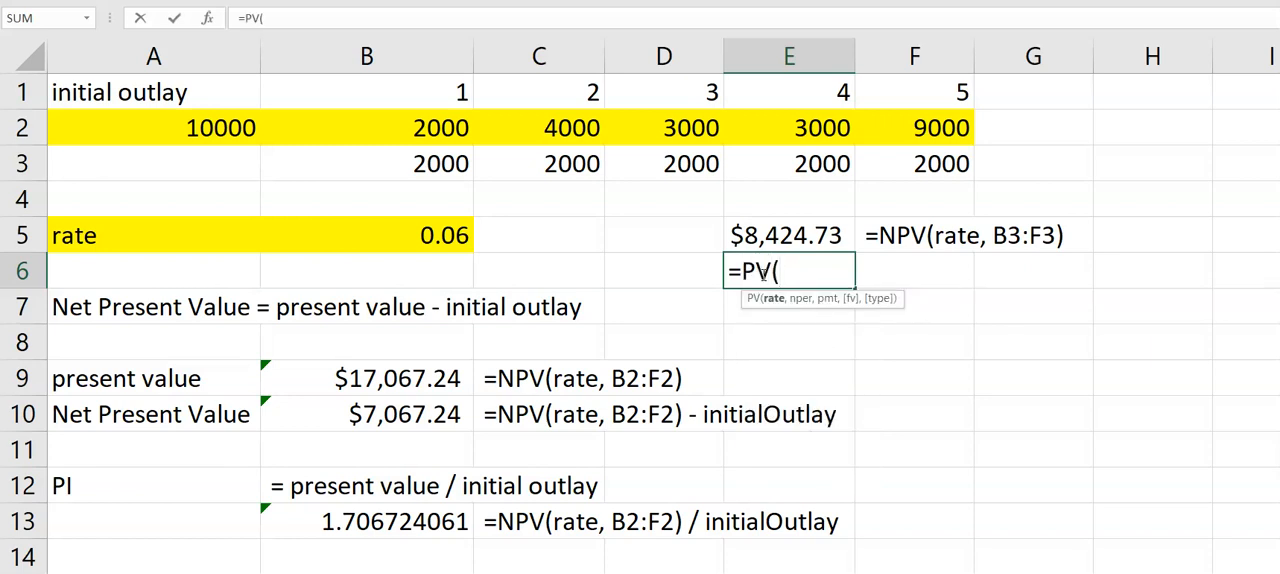
{"action": "left_click", "coordinate": [444, 232]}
{"action": "type", "text": ","}
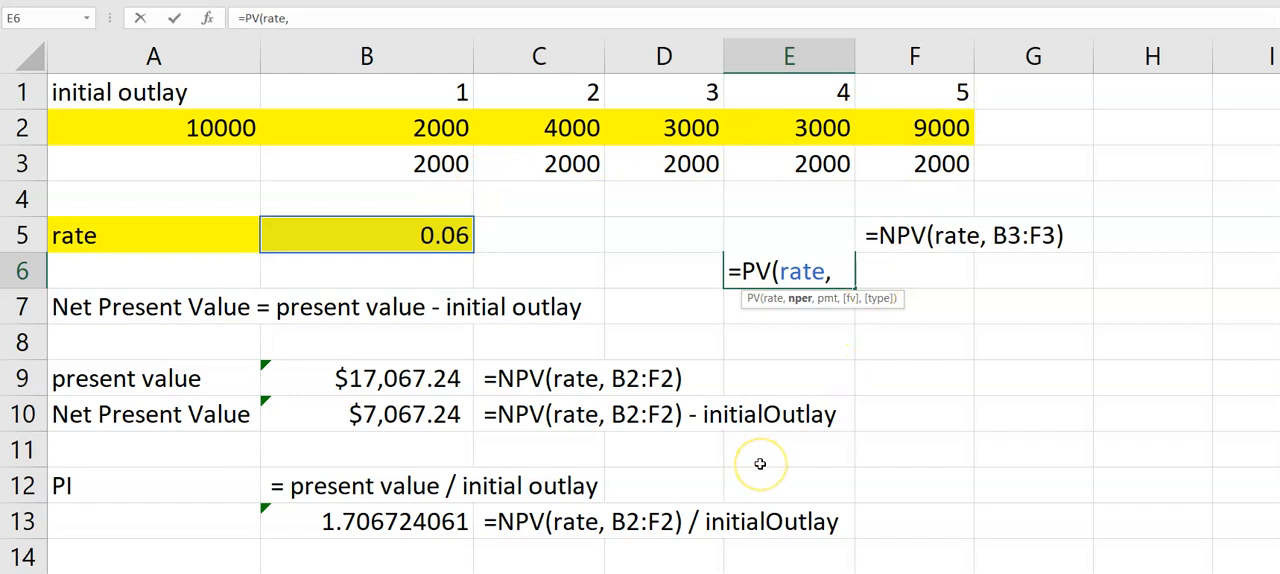
{"action": "type", "text": " 5, "}
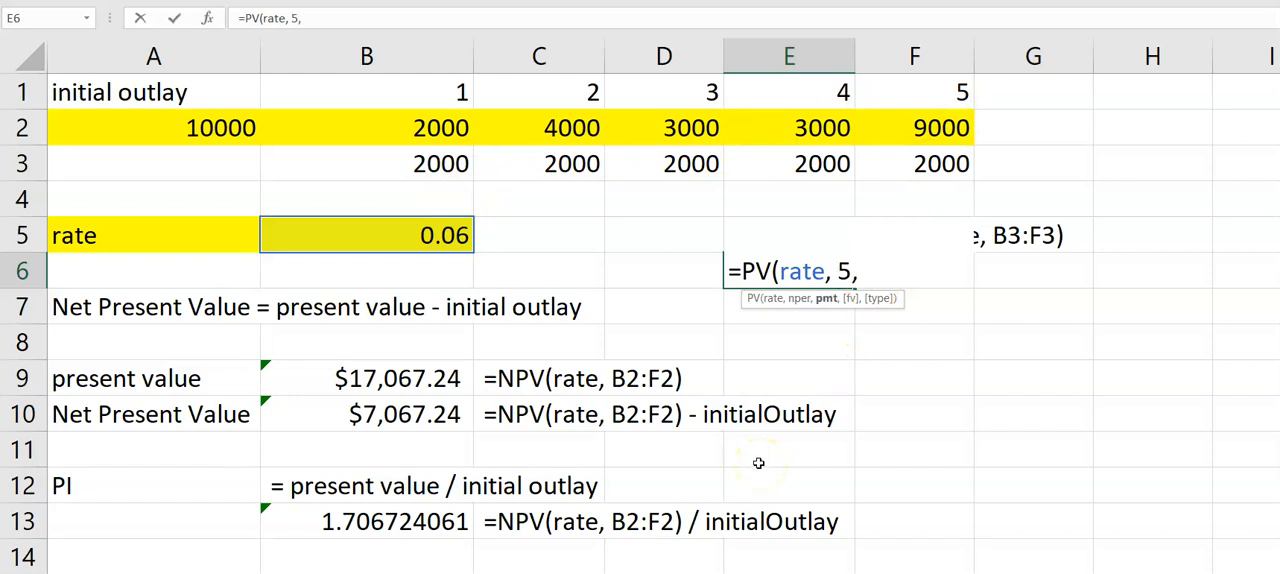
{"action": "type", "text": "2000)"}
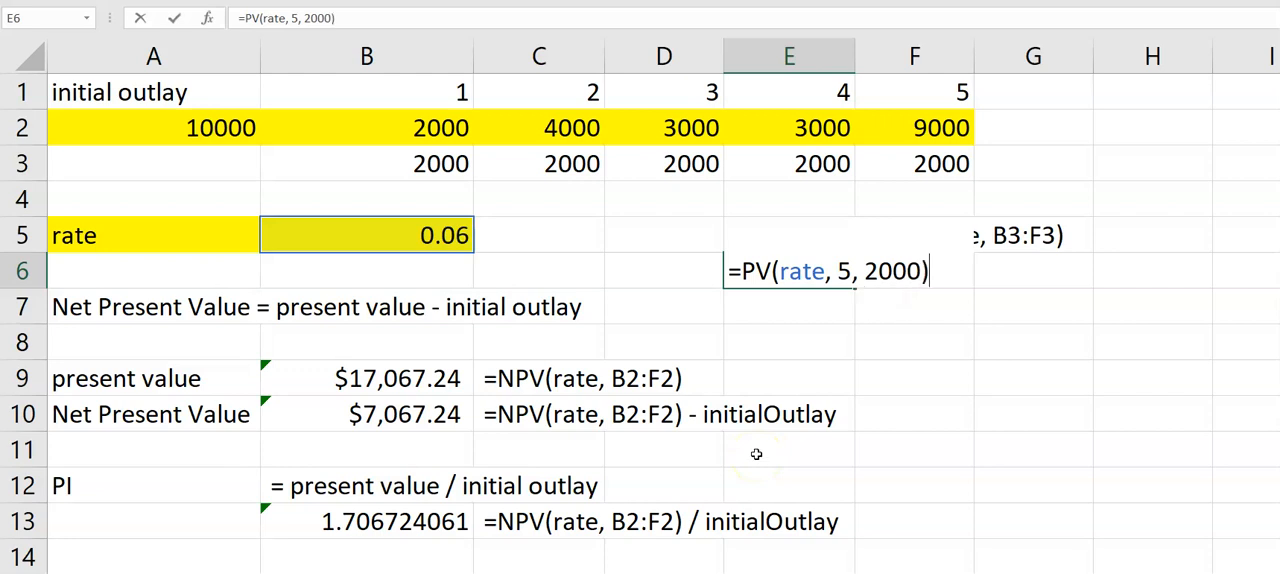
{"action": "key", "text": "Return"}
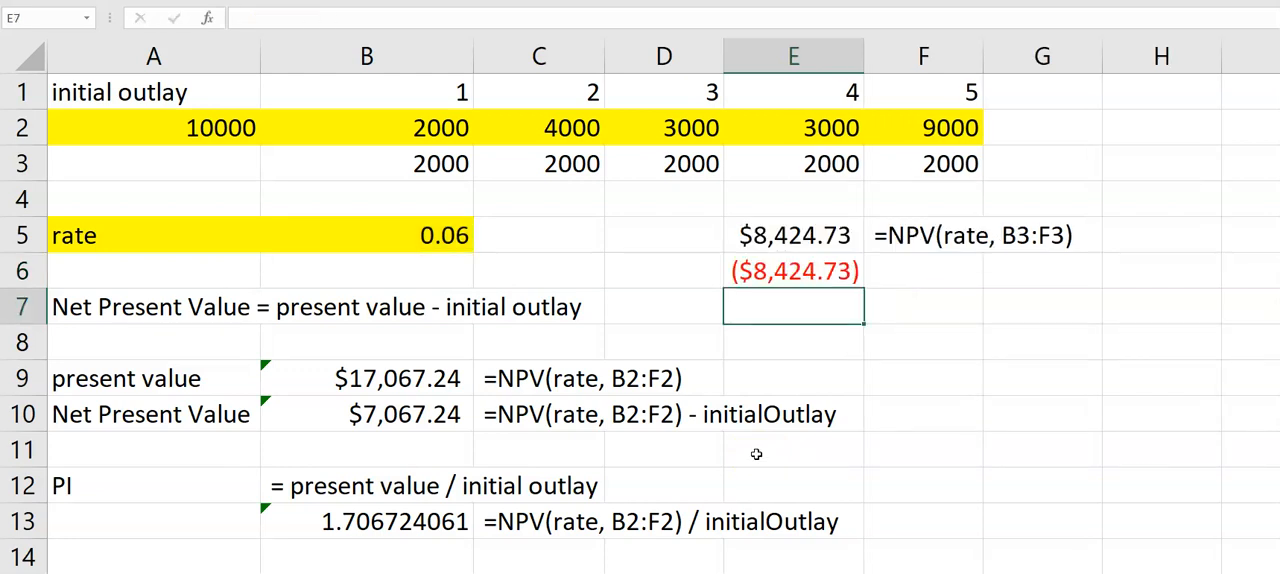
- Put a minus sign before the PV function in E6 so the formula reads =-PV(rate, 5, 2000)
{"action": "left_click", "coordinate": [762, 273]}
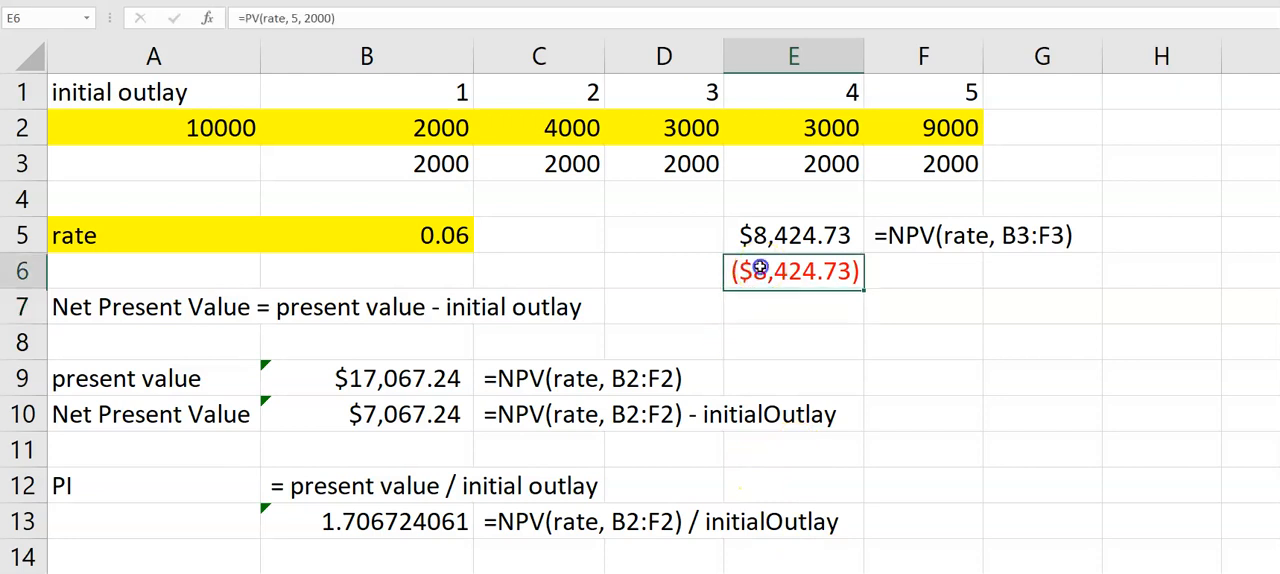
{"action": "left_click", "coordinate": [247, 18]}
{"action": "type", "text": "-"}
{"action": "key", "text": "Return"}
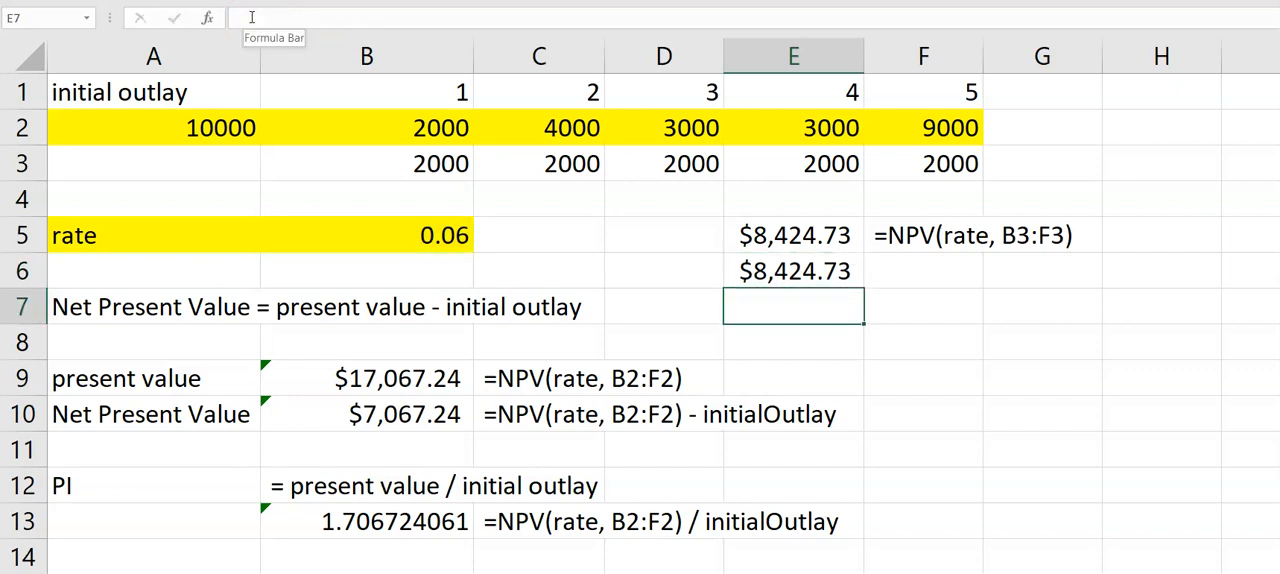
- Copy the PV formula from E6 into F6 and show it as text by putting an apostrophe before it
{"action": "left_click", "coordinate": [790, 274]}
{"action": "key", "text": "ctrl+c"}
{"action": "left_click", "coordinate": [890, 271]}
{"action": "key", "text": "ctrl+v"}
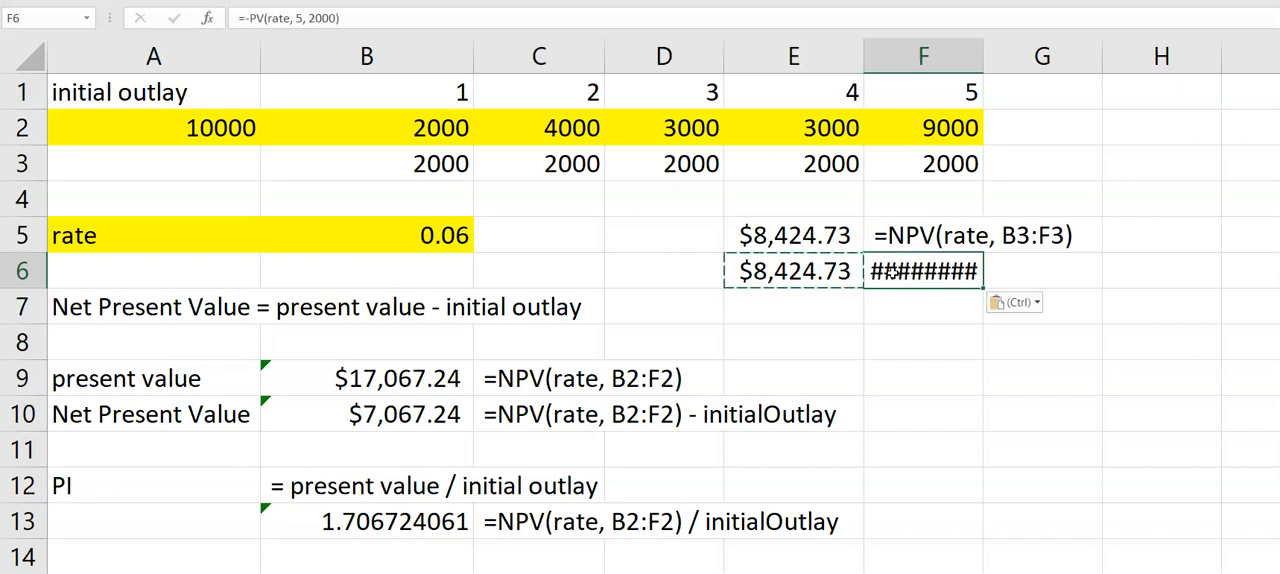
{"action": "left_click", "coordinate": [239, 17]}
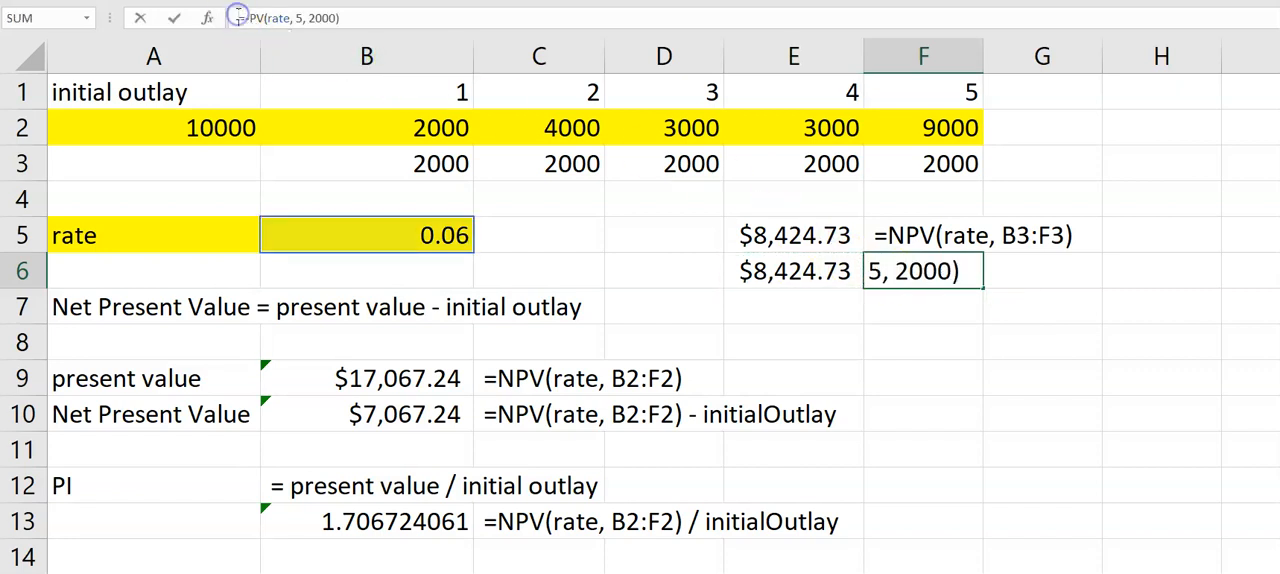
{"action": "key", "text": "Return"}
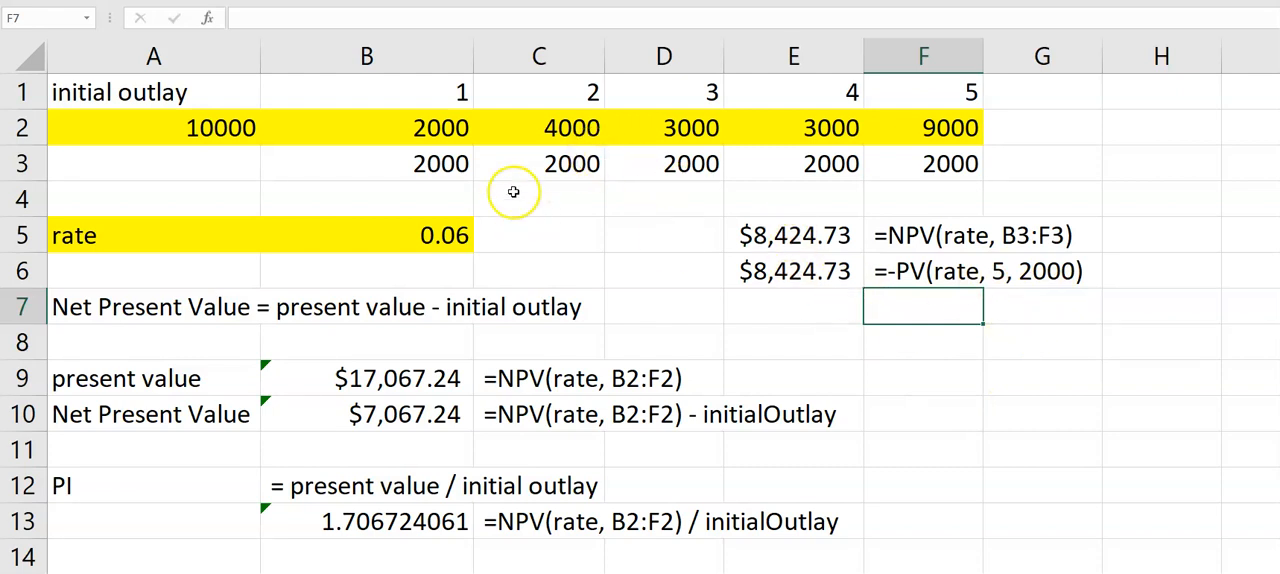
{"action": "left_click_drag", "start_coordinate": [451, 126], "coordinate": [905, 141]}
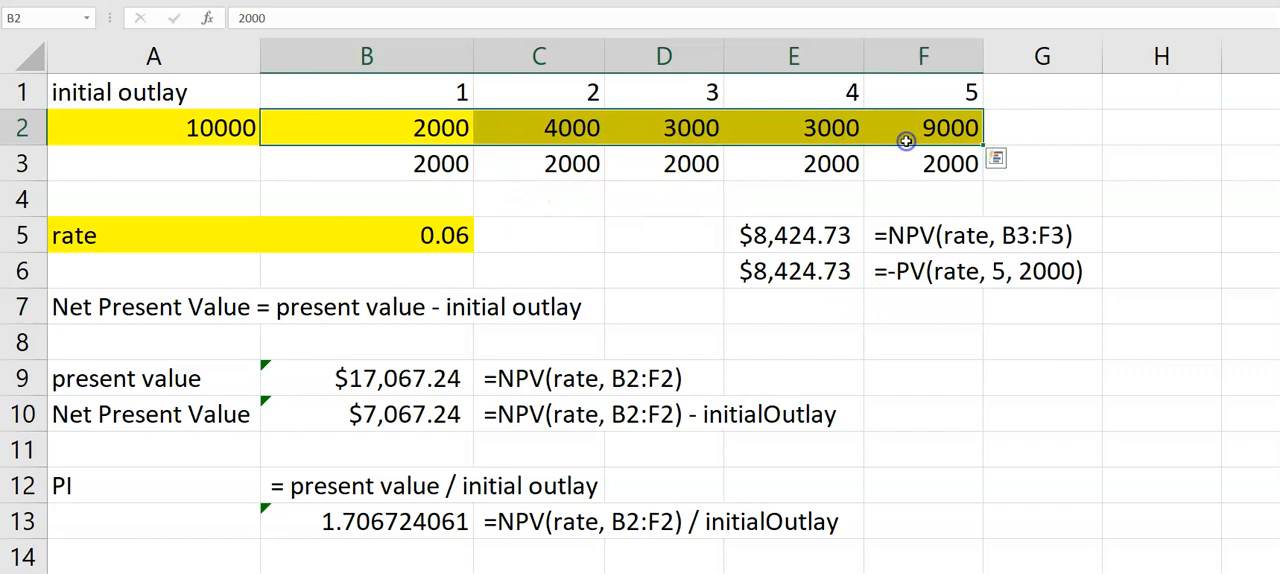
{"action": "left_click", "coordinate": [908, 238]}
{"action": "left_click", "coordinate": [924, 356]}
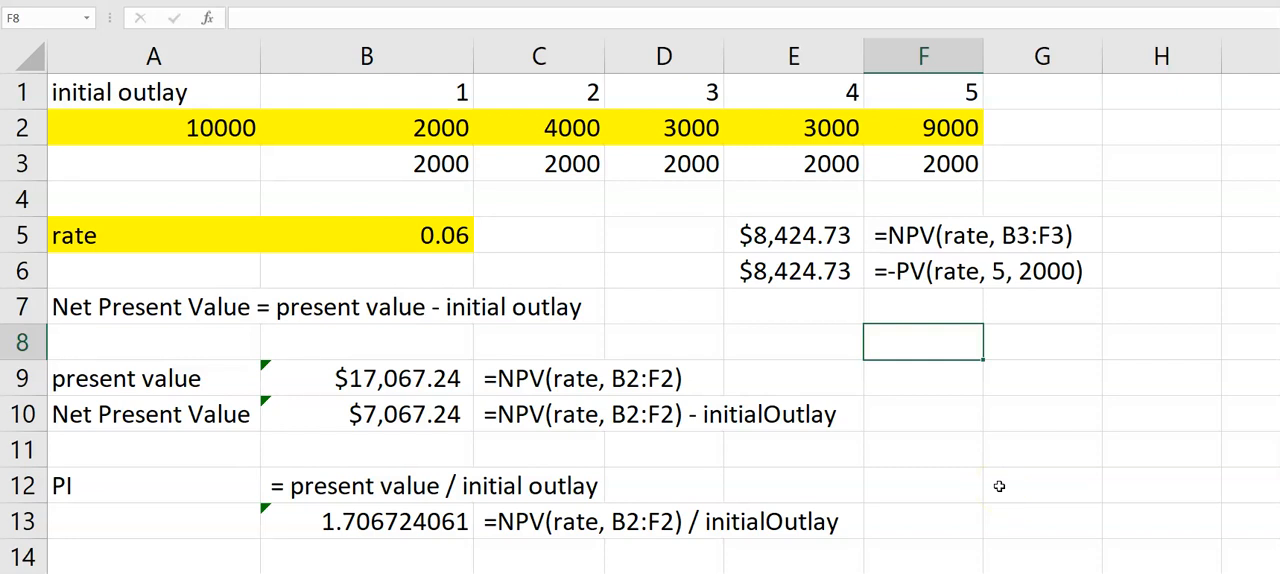
{"action": "left_click", "coordinate": [70, 96]}
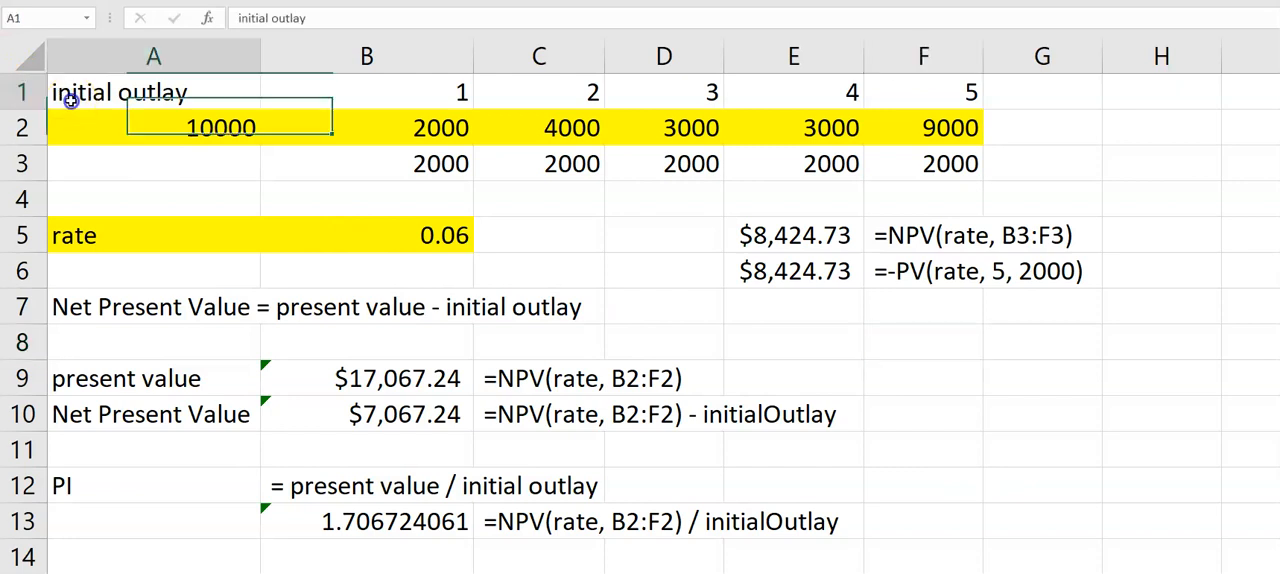